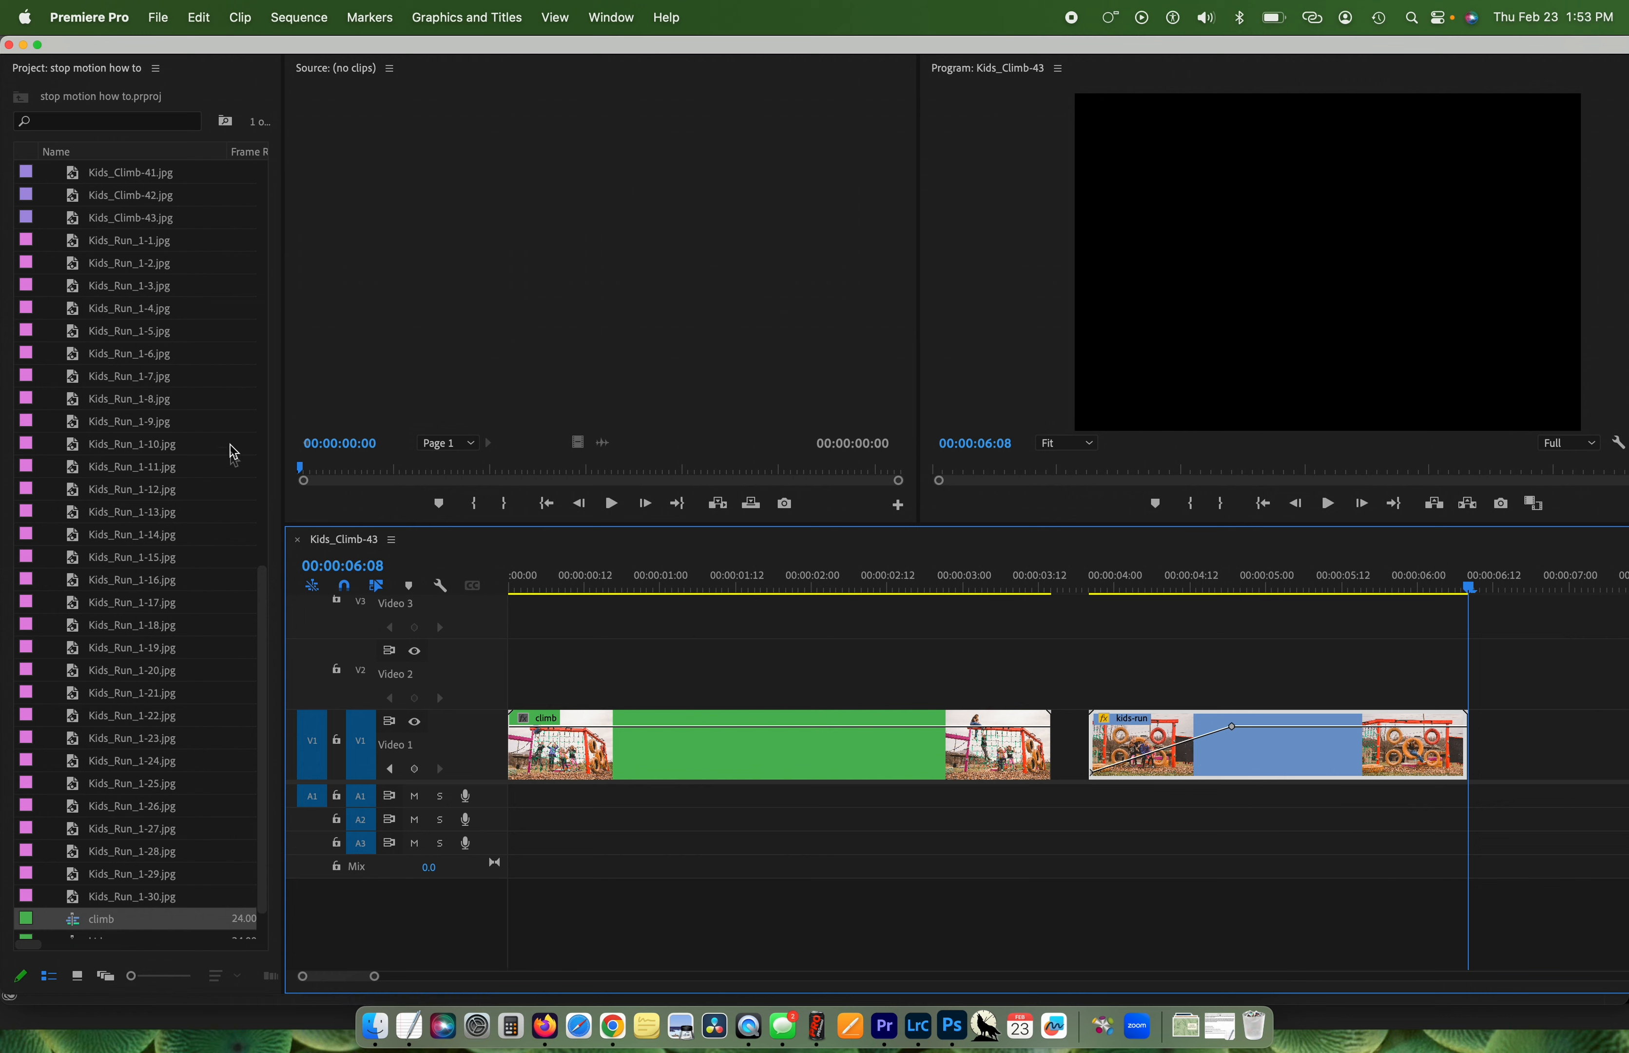
{"action": "scroll", "coordinate": [169, 420], "scroll_direction": "up", "scroll_amount": 10}
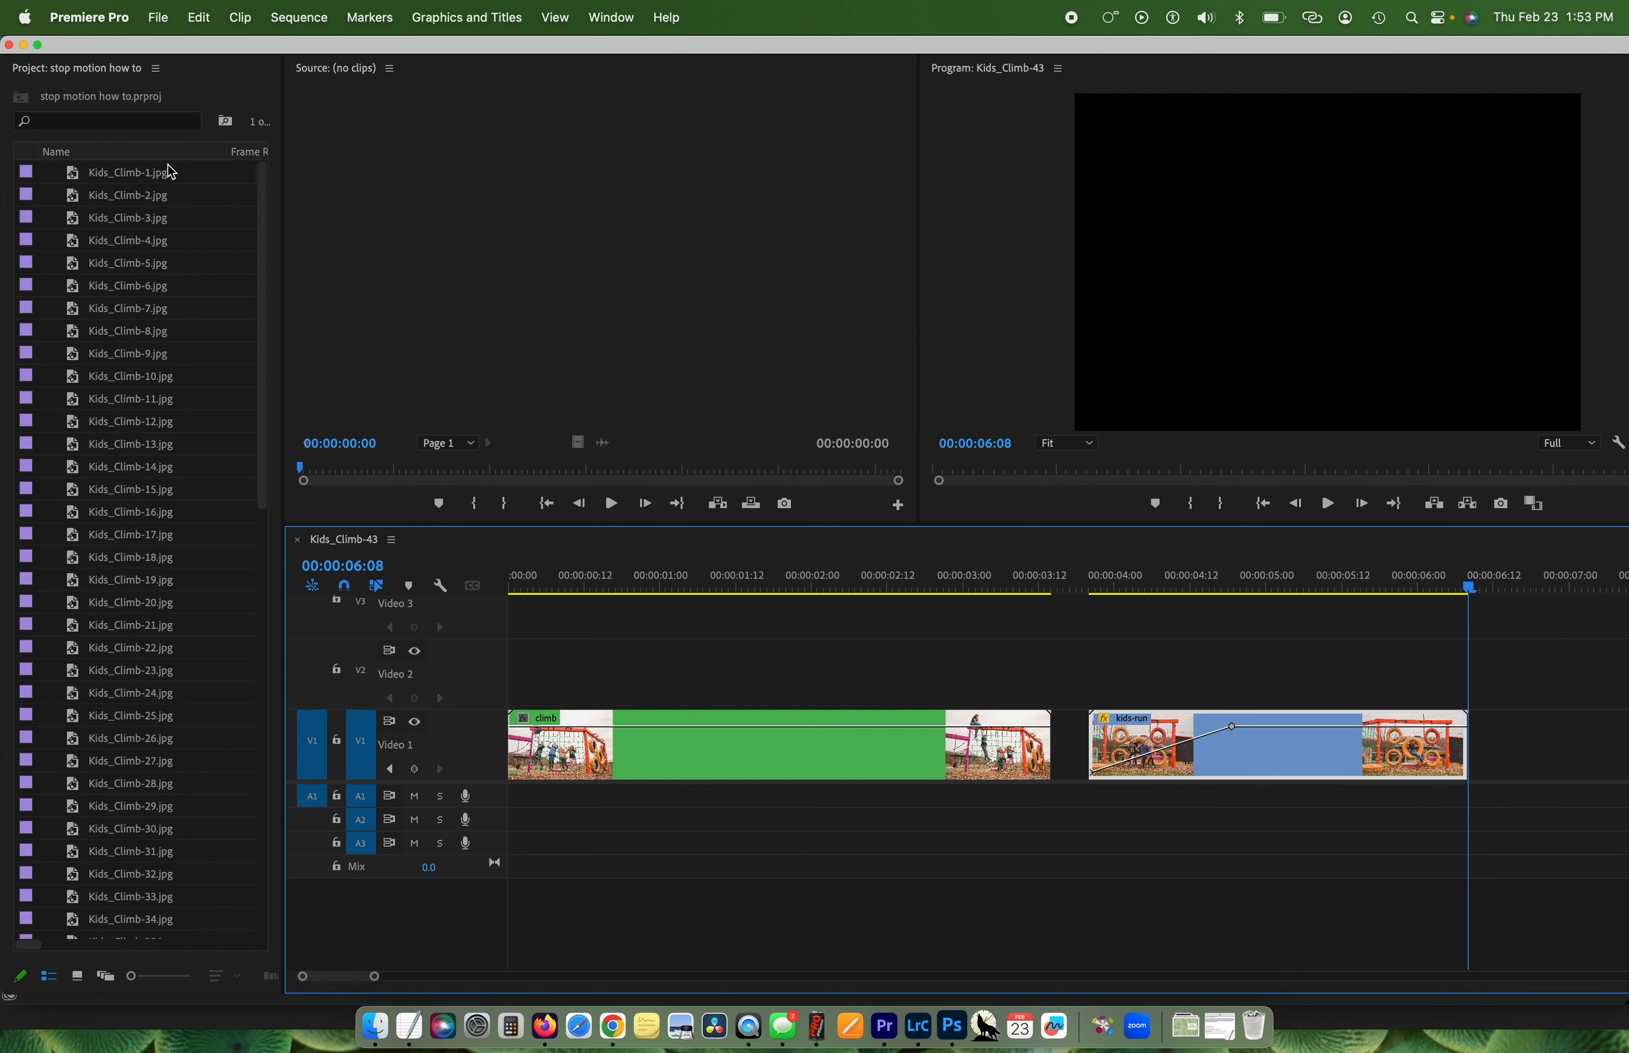
{"action": "left_click", "coordinate": [150, 173]}
{"action": "scroll", "coordinate": [144, 266], "scroll_direction": "down", "scroll_amount": 1}
{"action": "scroll", "coordinate": [145, 270], "scroll_direction": "down", "scroll_amount": 8}
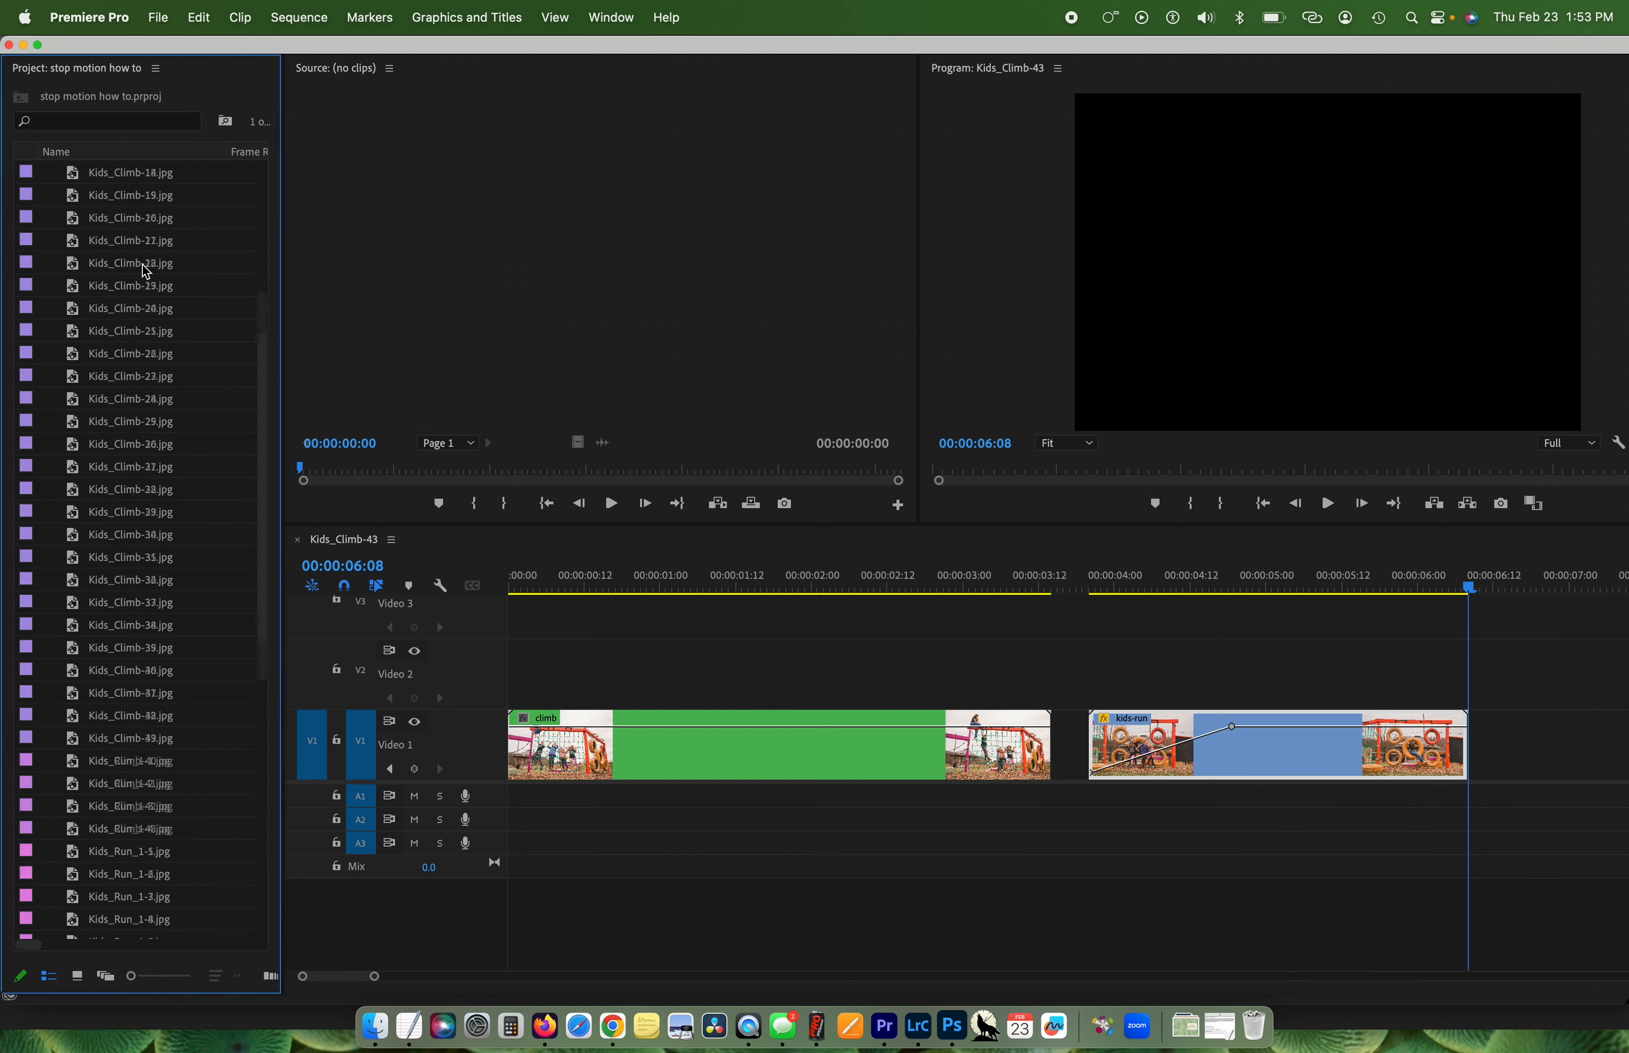
Layer the kids-run clip on Video 2 over the end of the climb clip and preview the overlap at 00:00:03:12.
{"action": "left_click_drag", "start_coordinate": [1279, 750], "coordinate": [1007, 679]}
{"action": "left_click_drag", "start_coordinate": [821, 585], "coordinate": [1043, 584]}
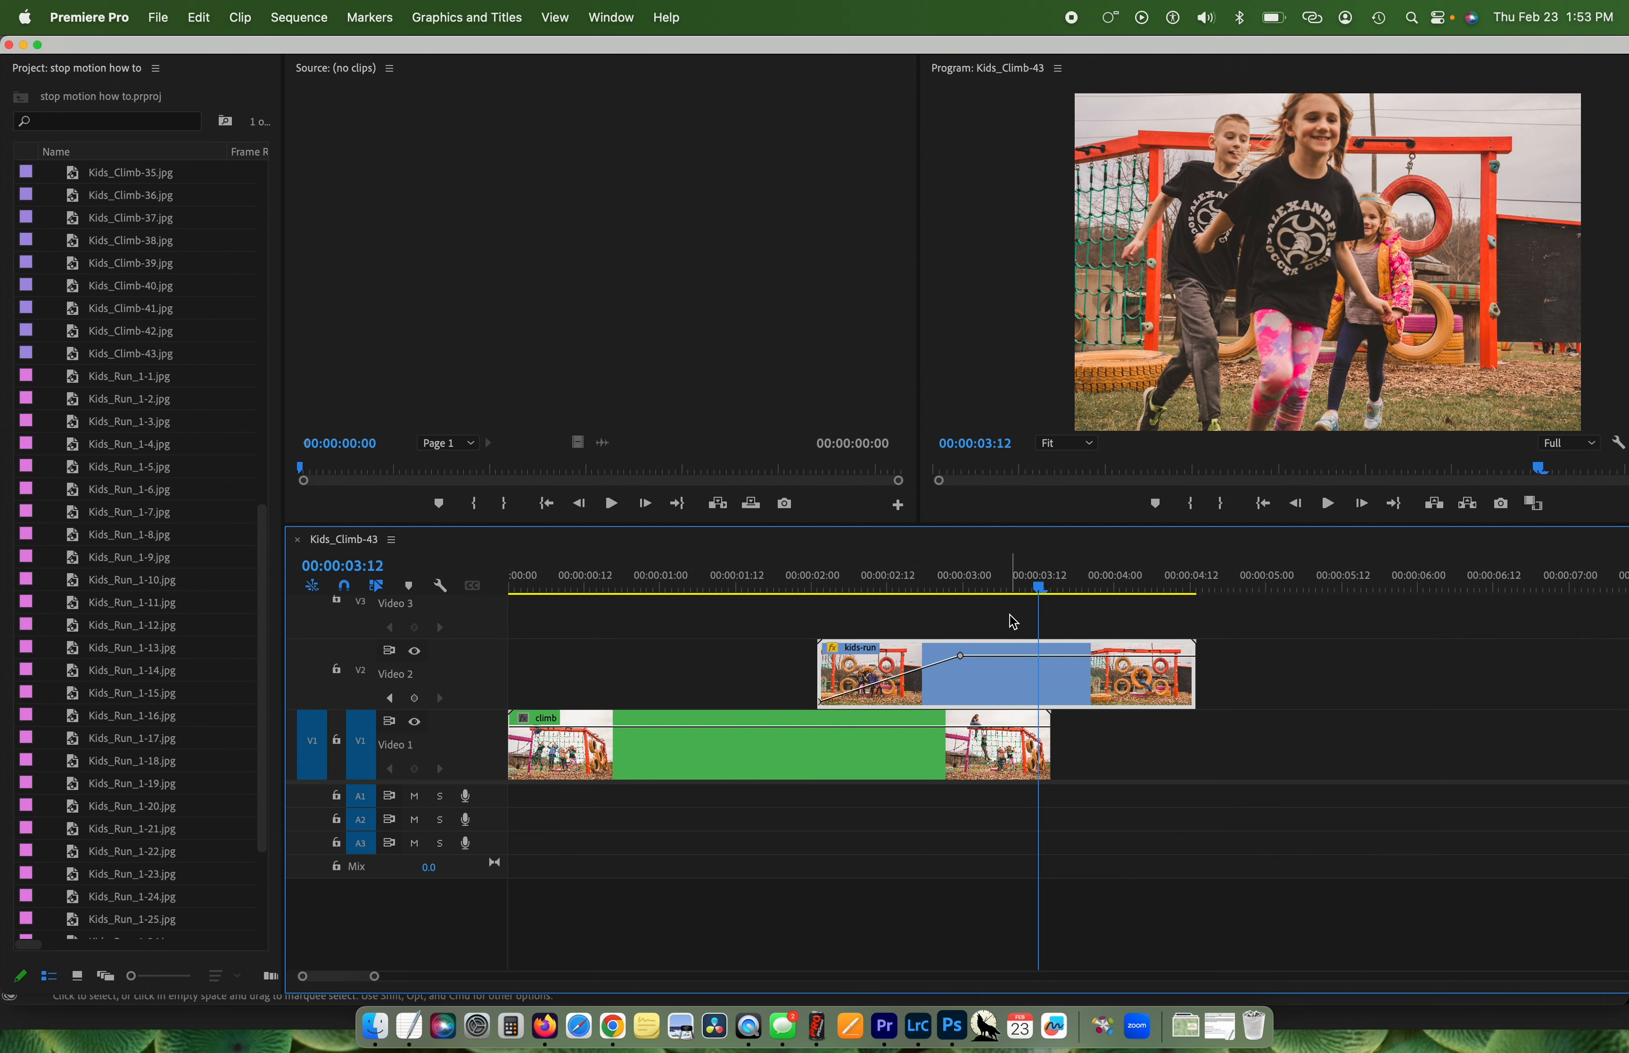
{"action": "key", "text": "super+s"}
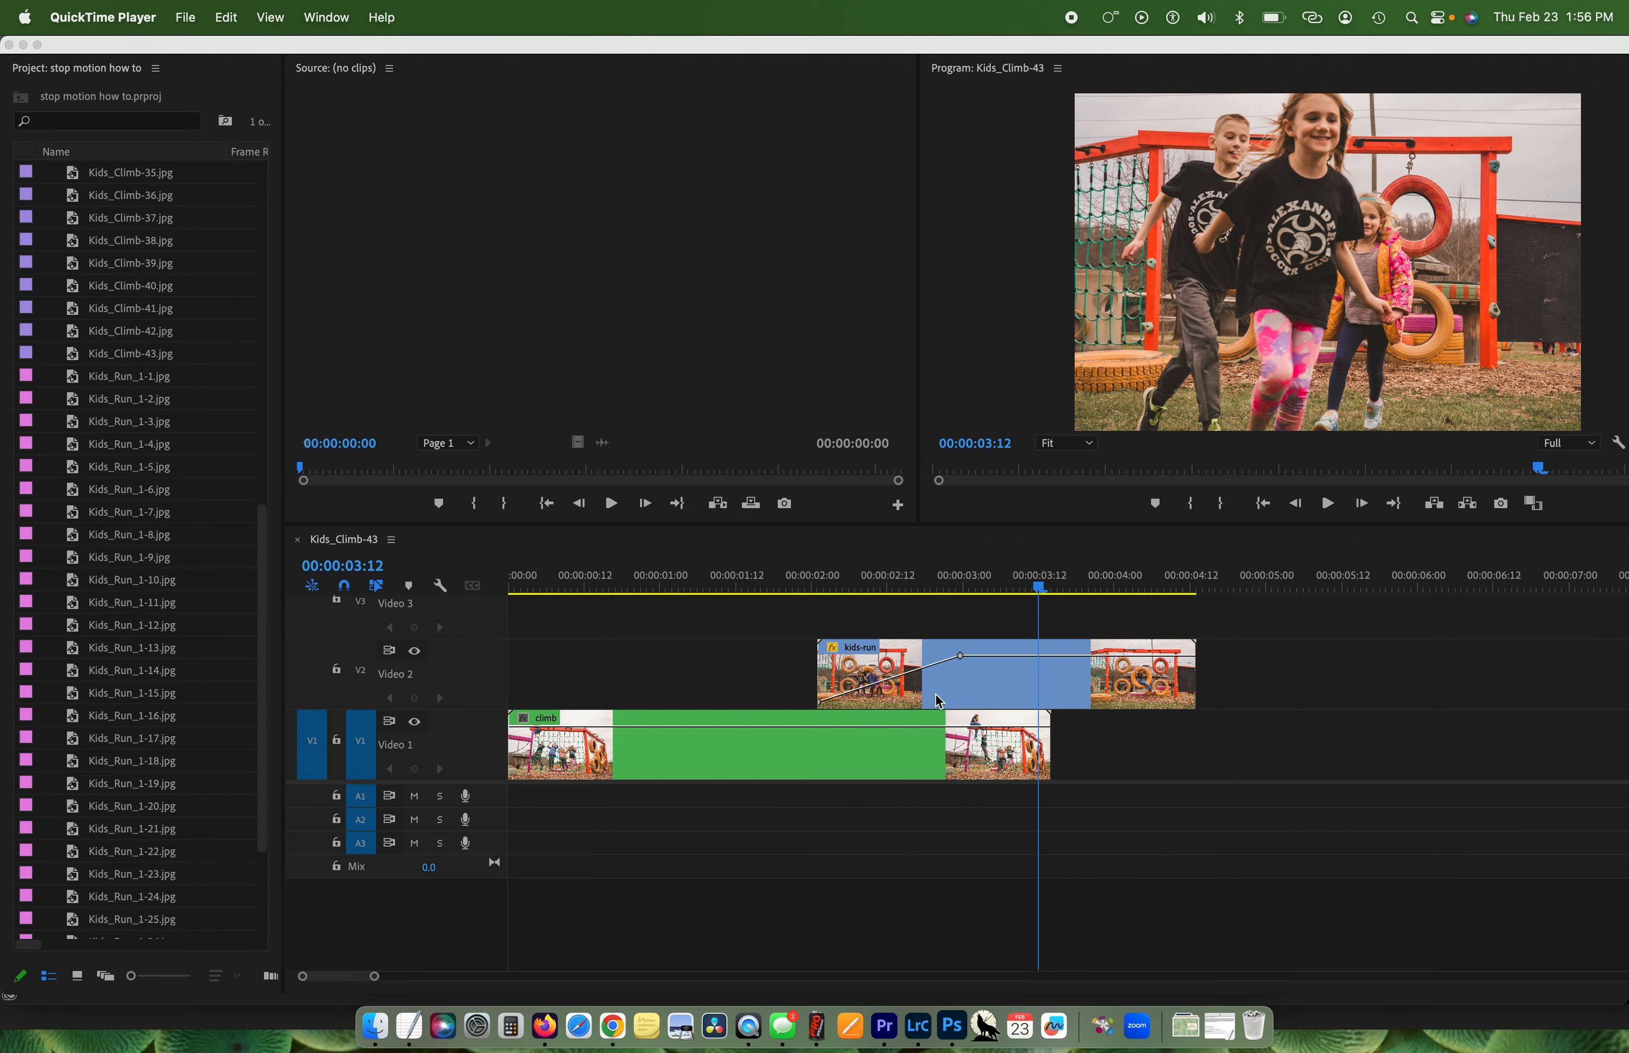
Move the kids-run clip back to Video 1 after the climb clip, and delete the climb clip.
{"action": "left_click", "coordinate": [940, 702]}
{"action": "left_click_drag", "start_coordinate": [1136, 688], "coordinate": [1402, 763]}
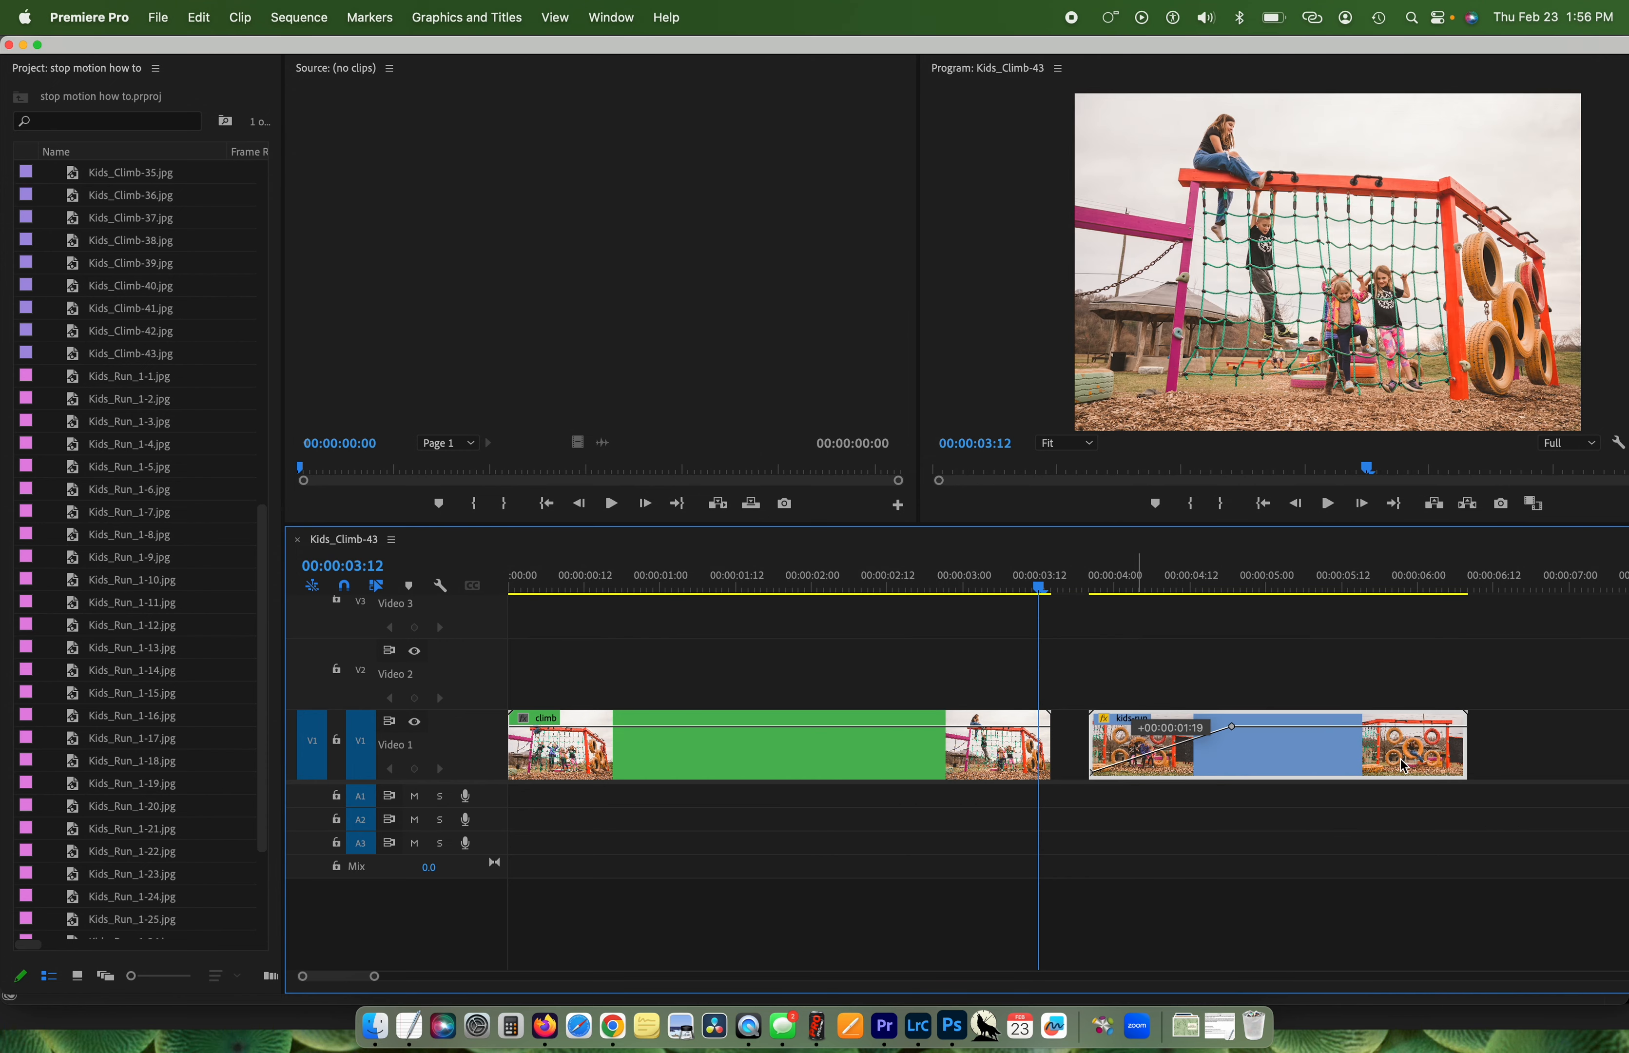
{"action": "left_click", "coordinate": [988, 749]}
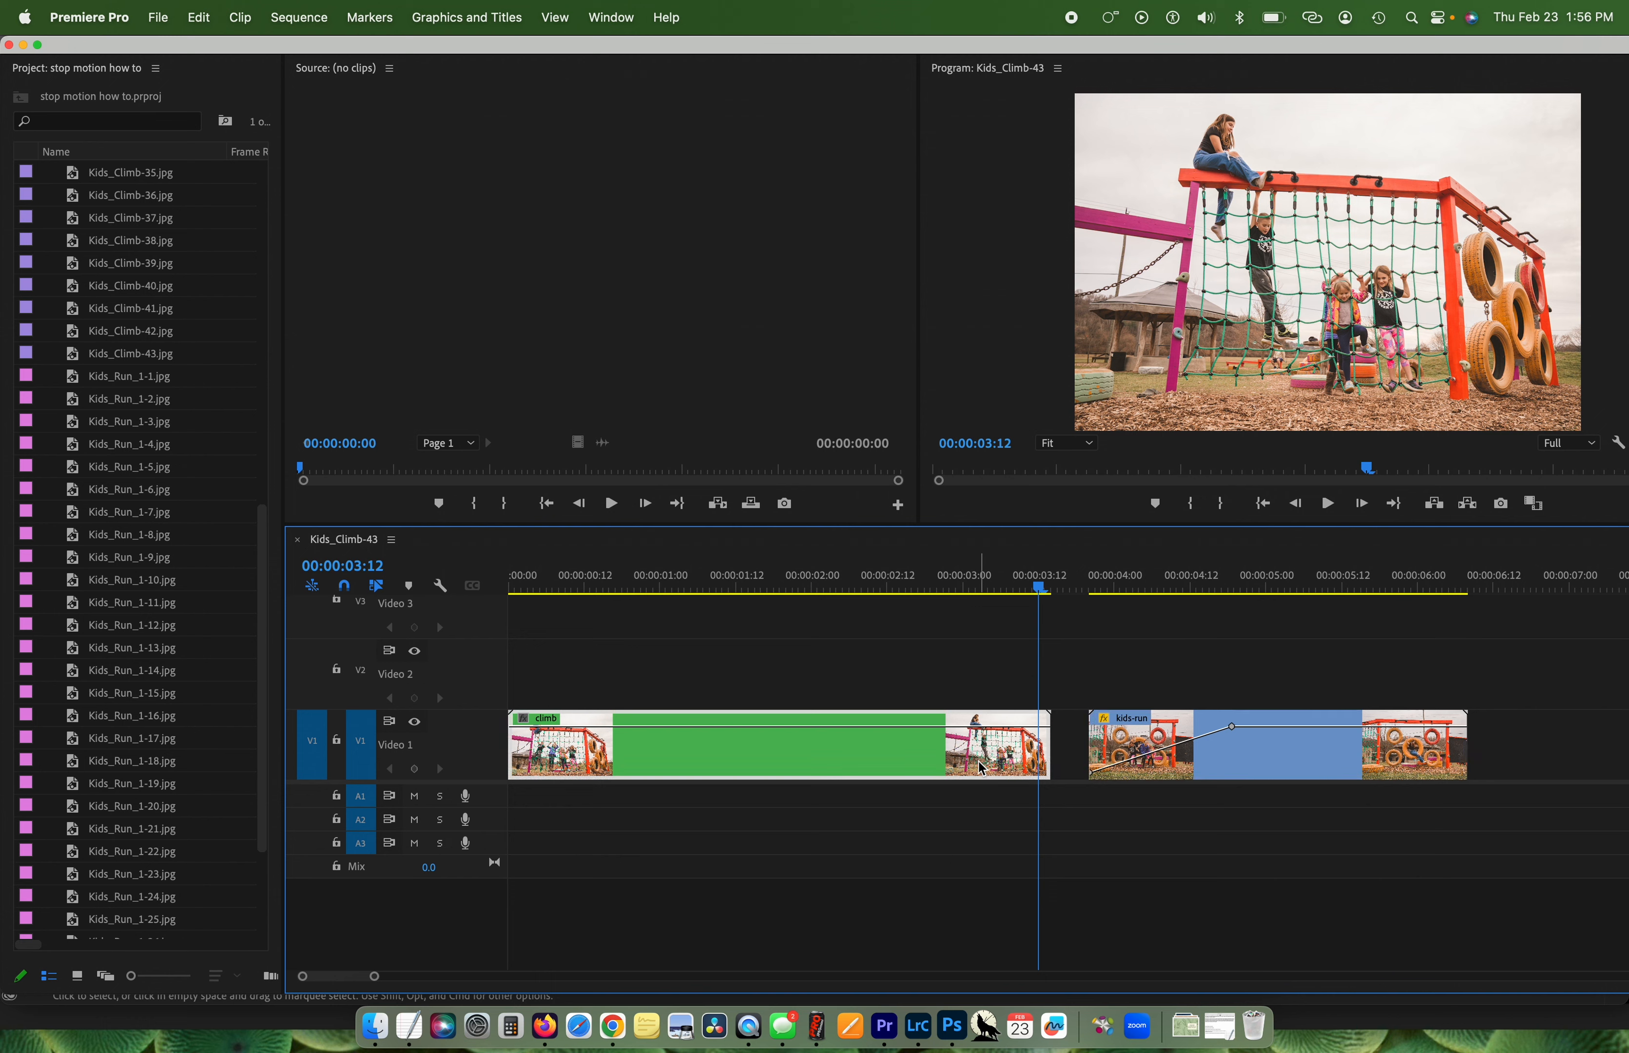
{"action": "key", "text": "Delete"}
Remove the fade-in of the kids-run clip by raising its first opacity keyframe, and move the clip to the sequence start.
{"action": "left_click_drag", "start_coordinate": [1091, 772], "coordinate": [1093, 726]}
{"action": "left_click_drag", "start_coordinate": [1229, 753], "coordinate": [590, 746]}
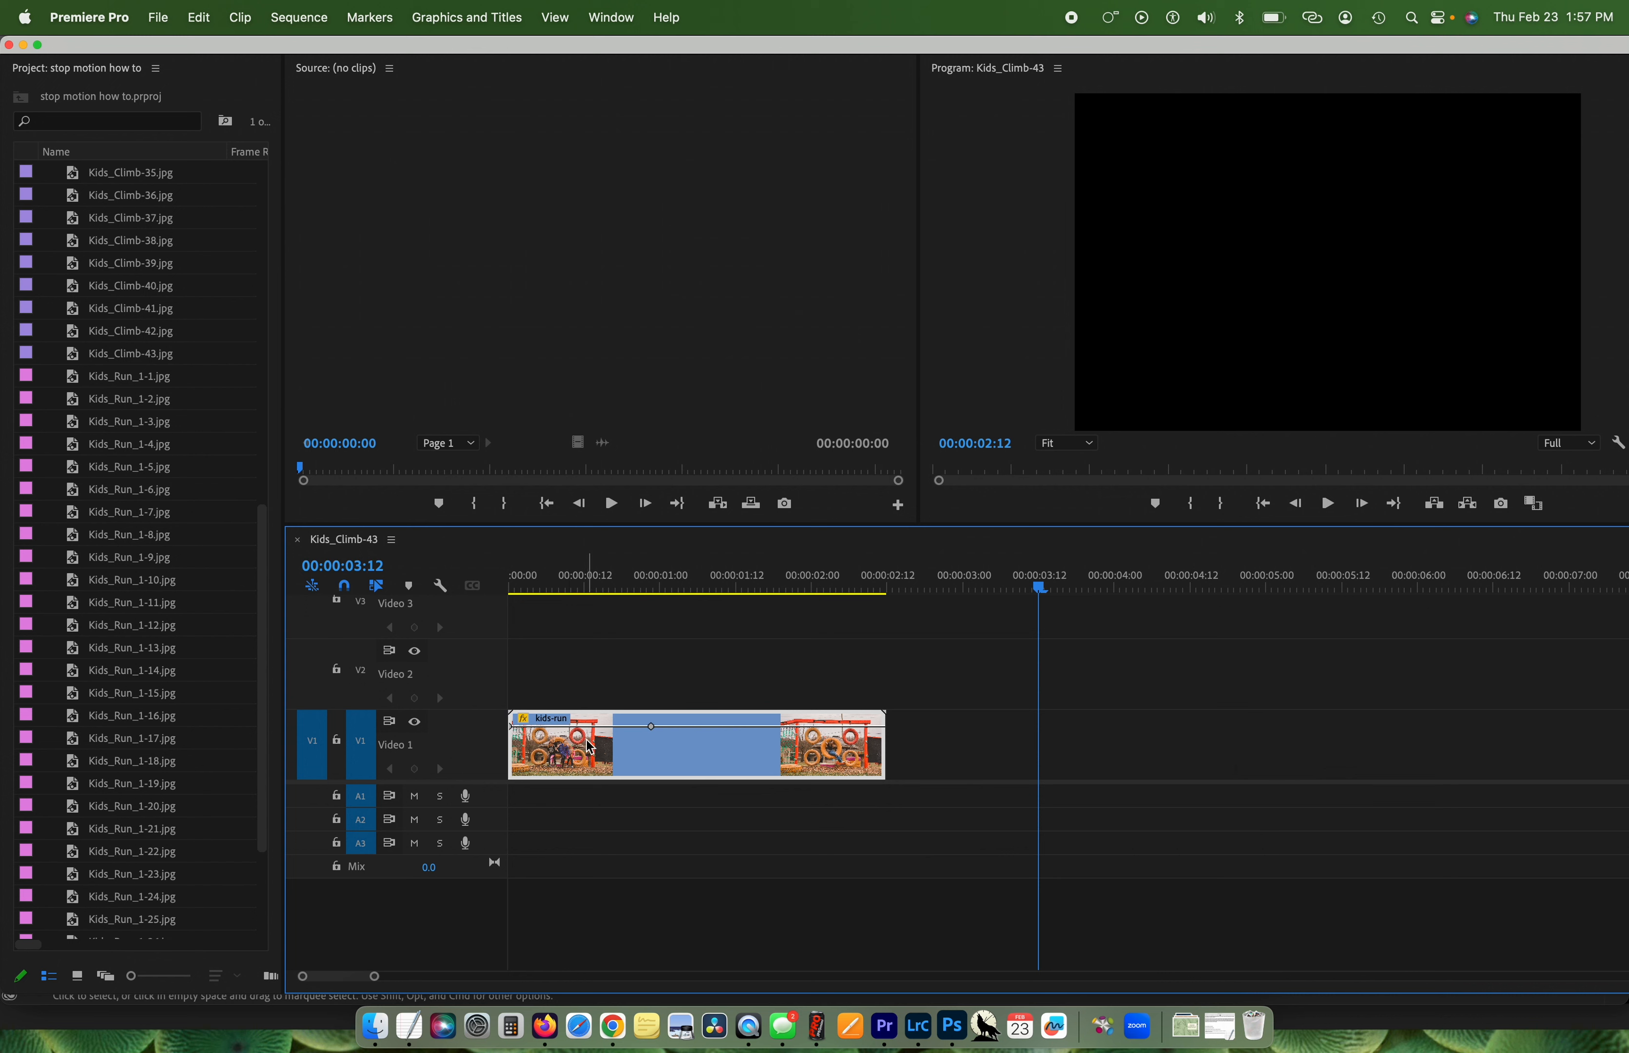
Paste a copy of the kids-run clip on Video 1 directly after the first one.
{"action": "left_click", "coordinate": [907, 582]}
{"action": "key", "text": "super+v"}
{"action": "left_click_drag", "start_coordinate": [957, 748], "coordinate": [940, 752]}
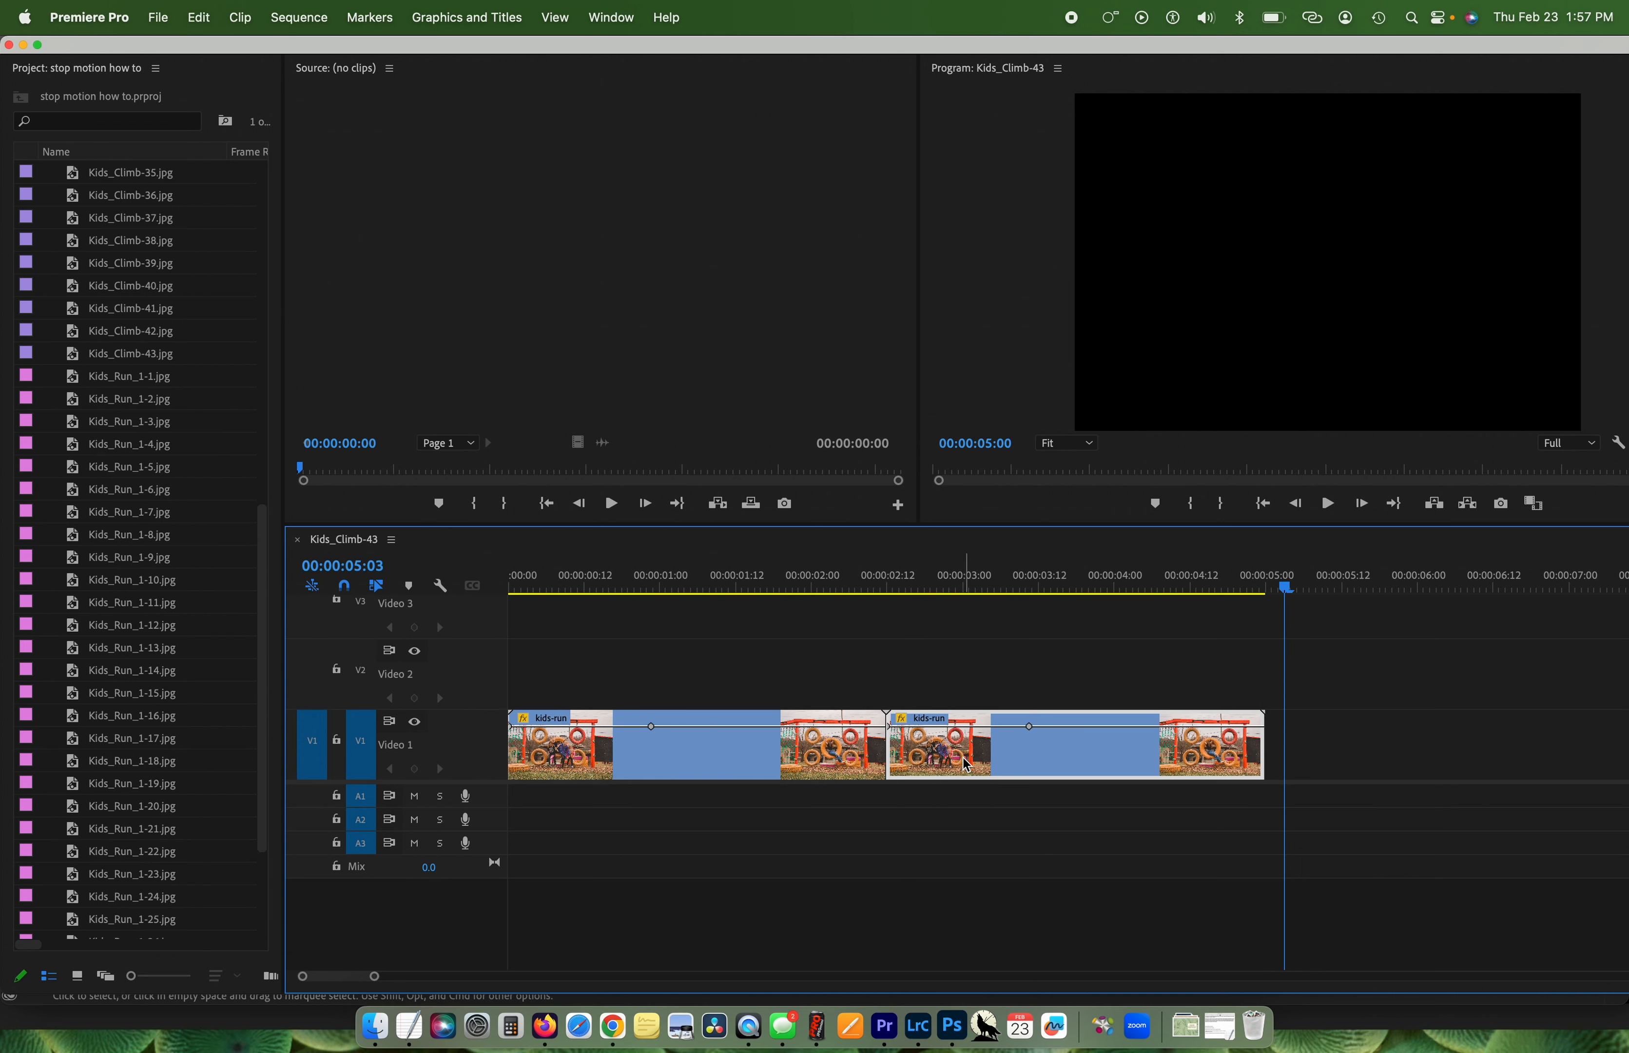
Reverse the speed of the second kids-run clip and play the sequence from the start.
{"action": "right_click", "coordinate": [964, 758]}
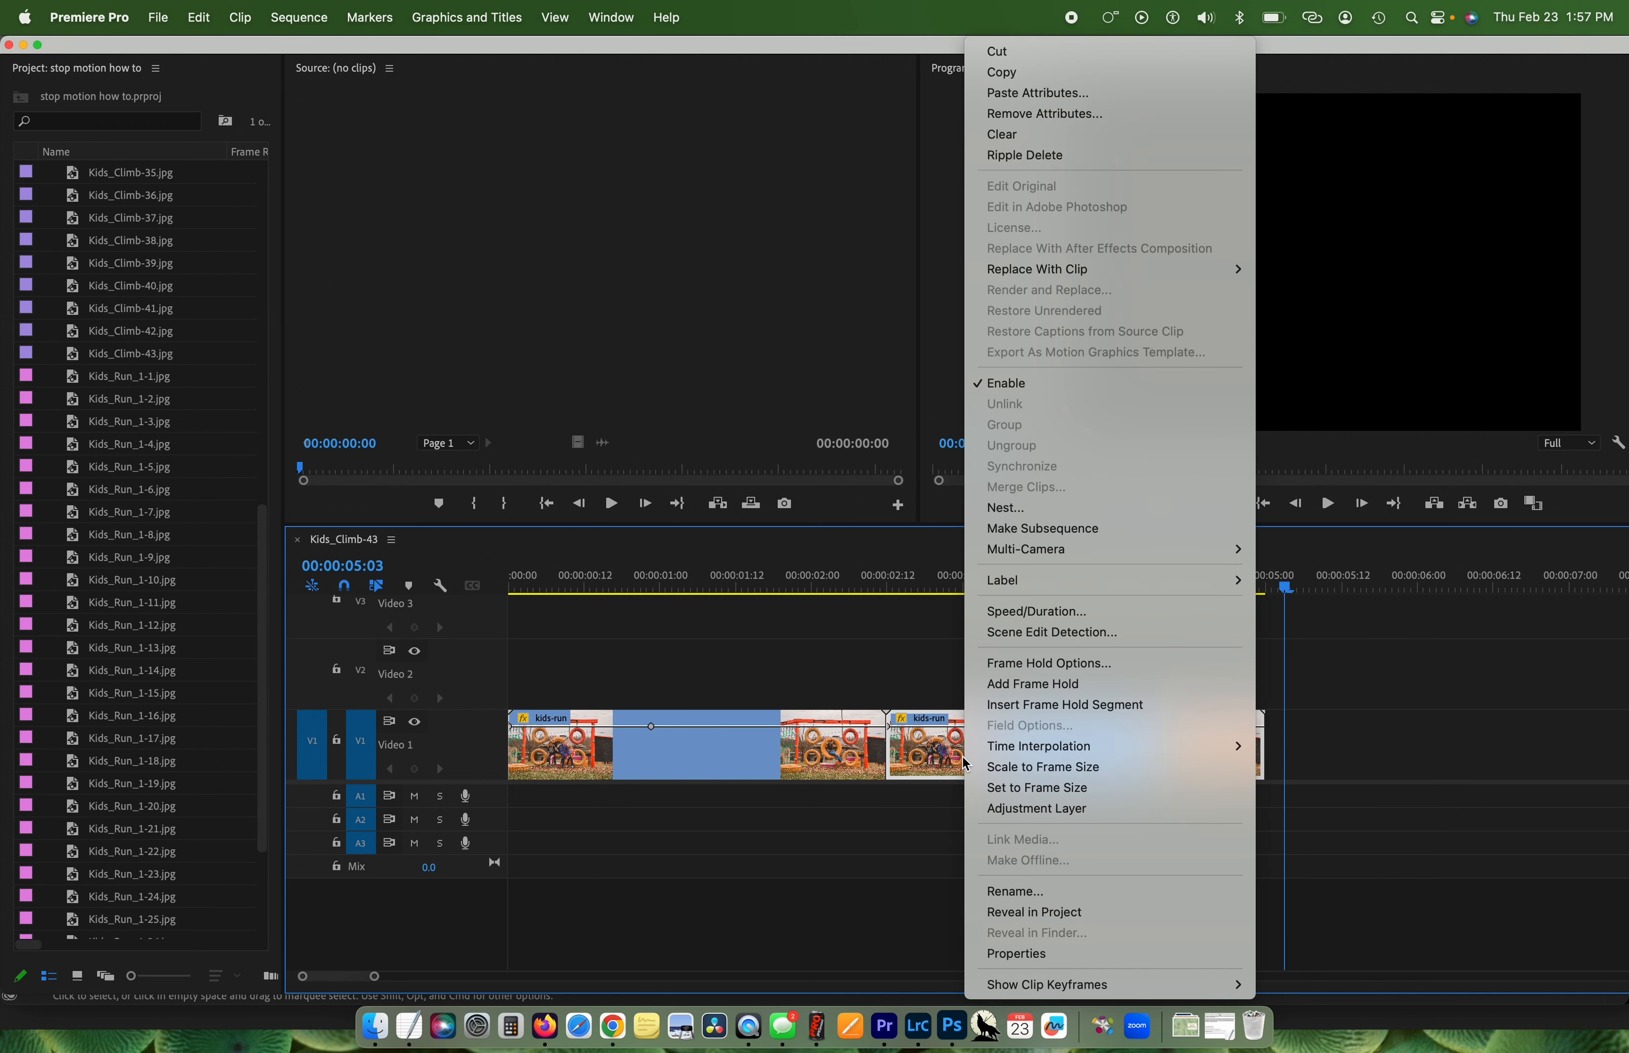
{"action": "left_click", "coordinate": [1033, 615]}
{"action": "left_click", "coordinate": [781, 532]}
{"action": "left_click", "coordinate": [855, 627]}
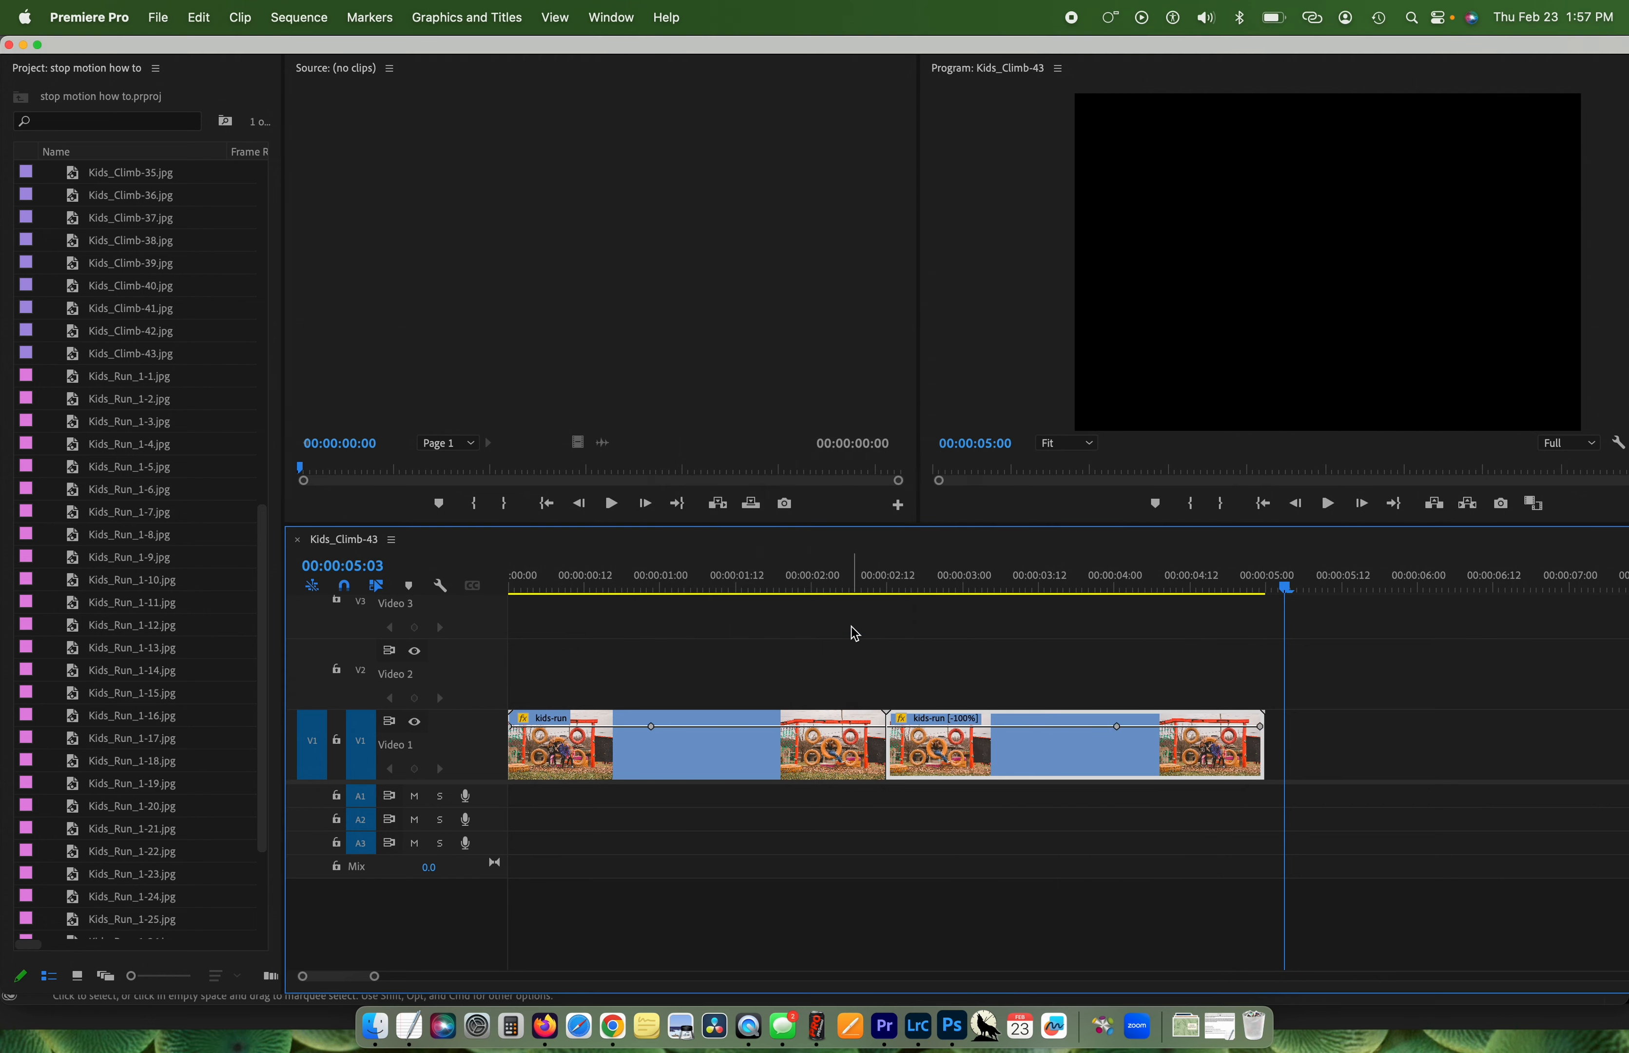
{"action": "left_click_drag", "start_coordinate": [829, 582], "coordinate": [509, 576]}
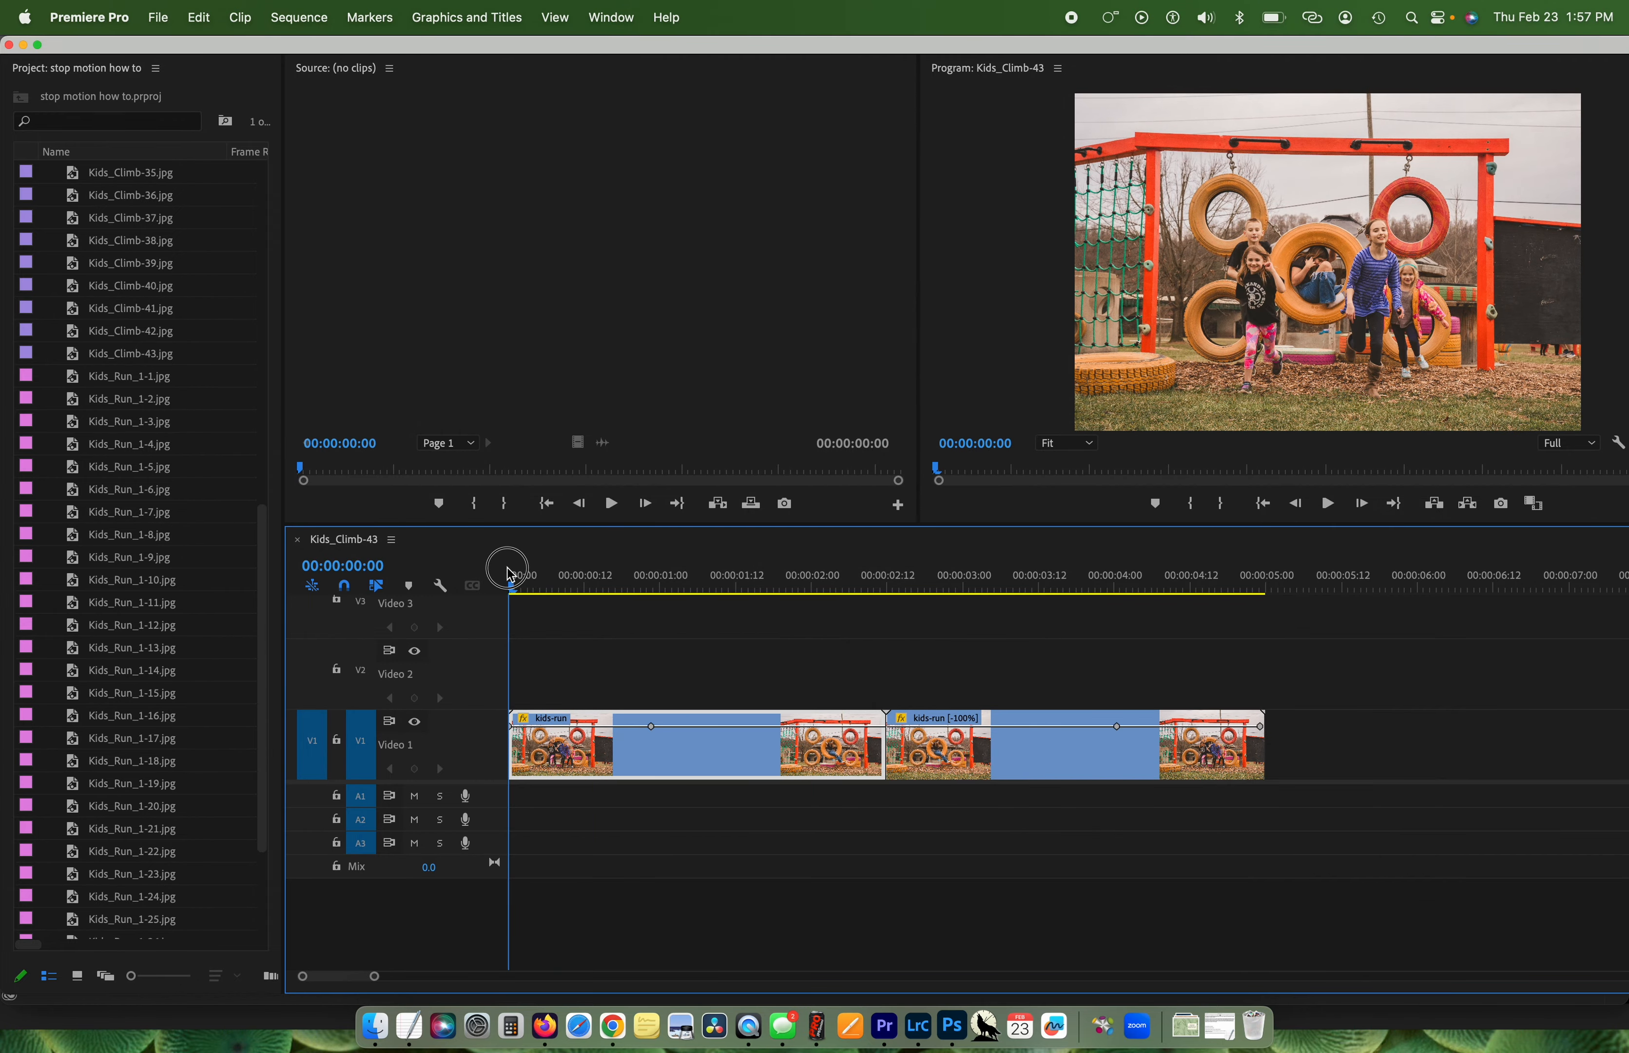
{"action": "key", "text": "space"}
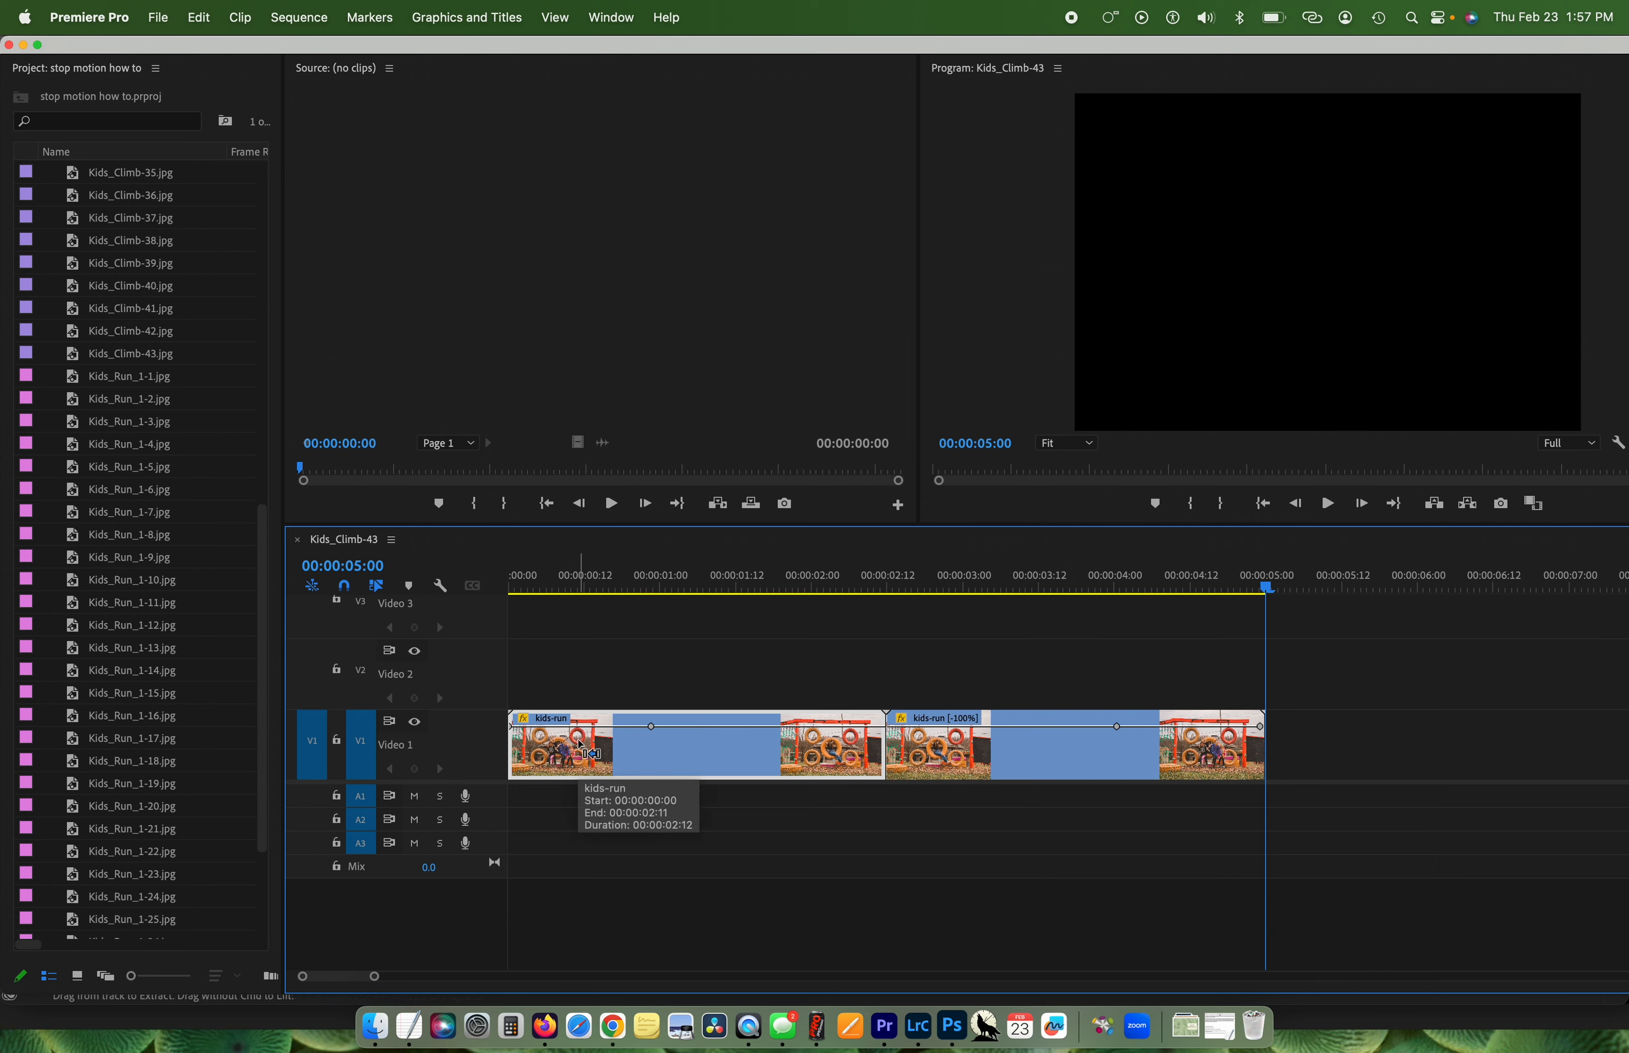
Paste another forward kids-run clip and another reversed one at the end of Video 1, and return the playhead to the start.
{"action": "key", "text": "super+v"}
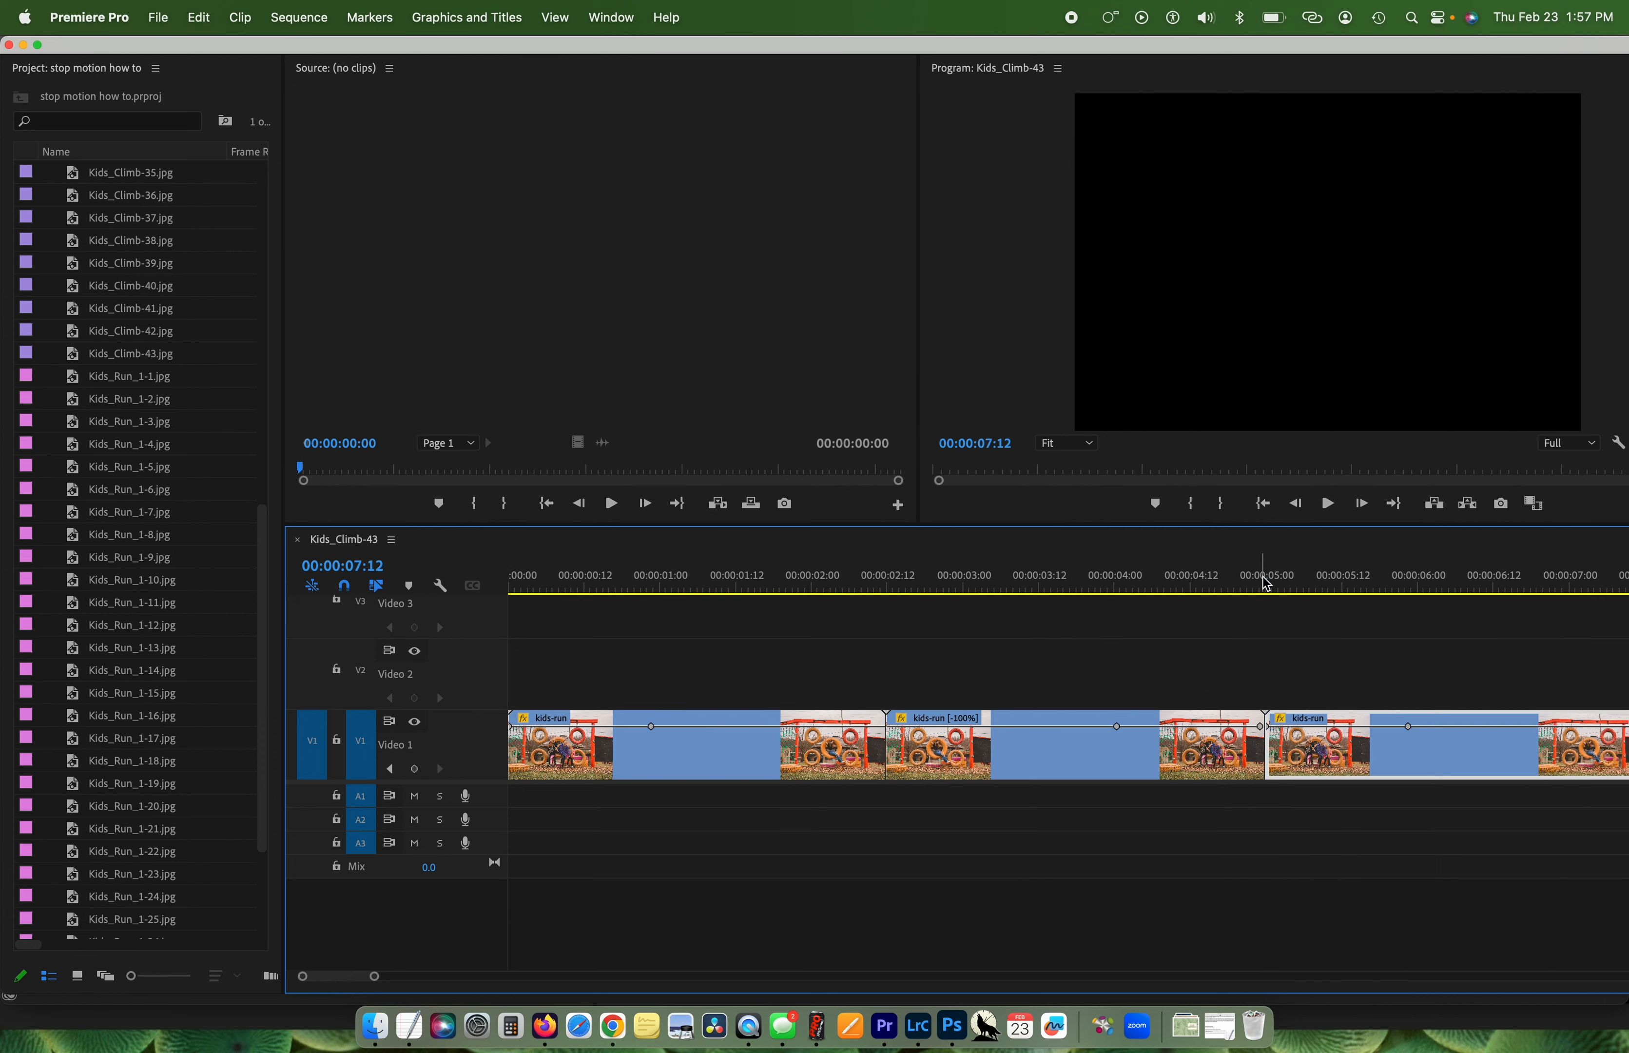
{"action": "scroll", "coordinate": [1247, 658], "scroll_direction": "right", "scroll_amount": 2}
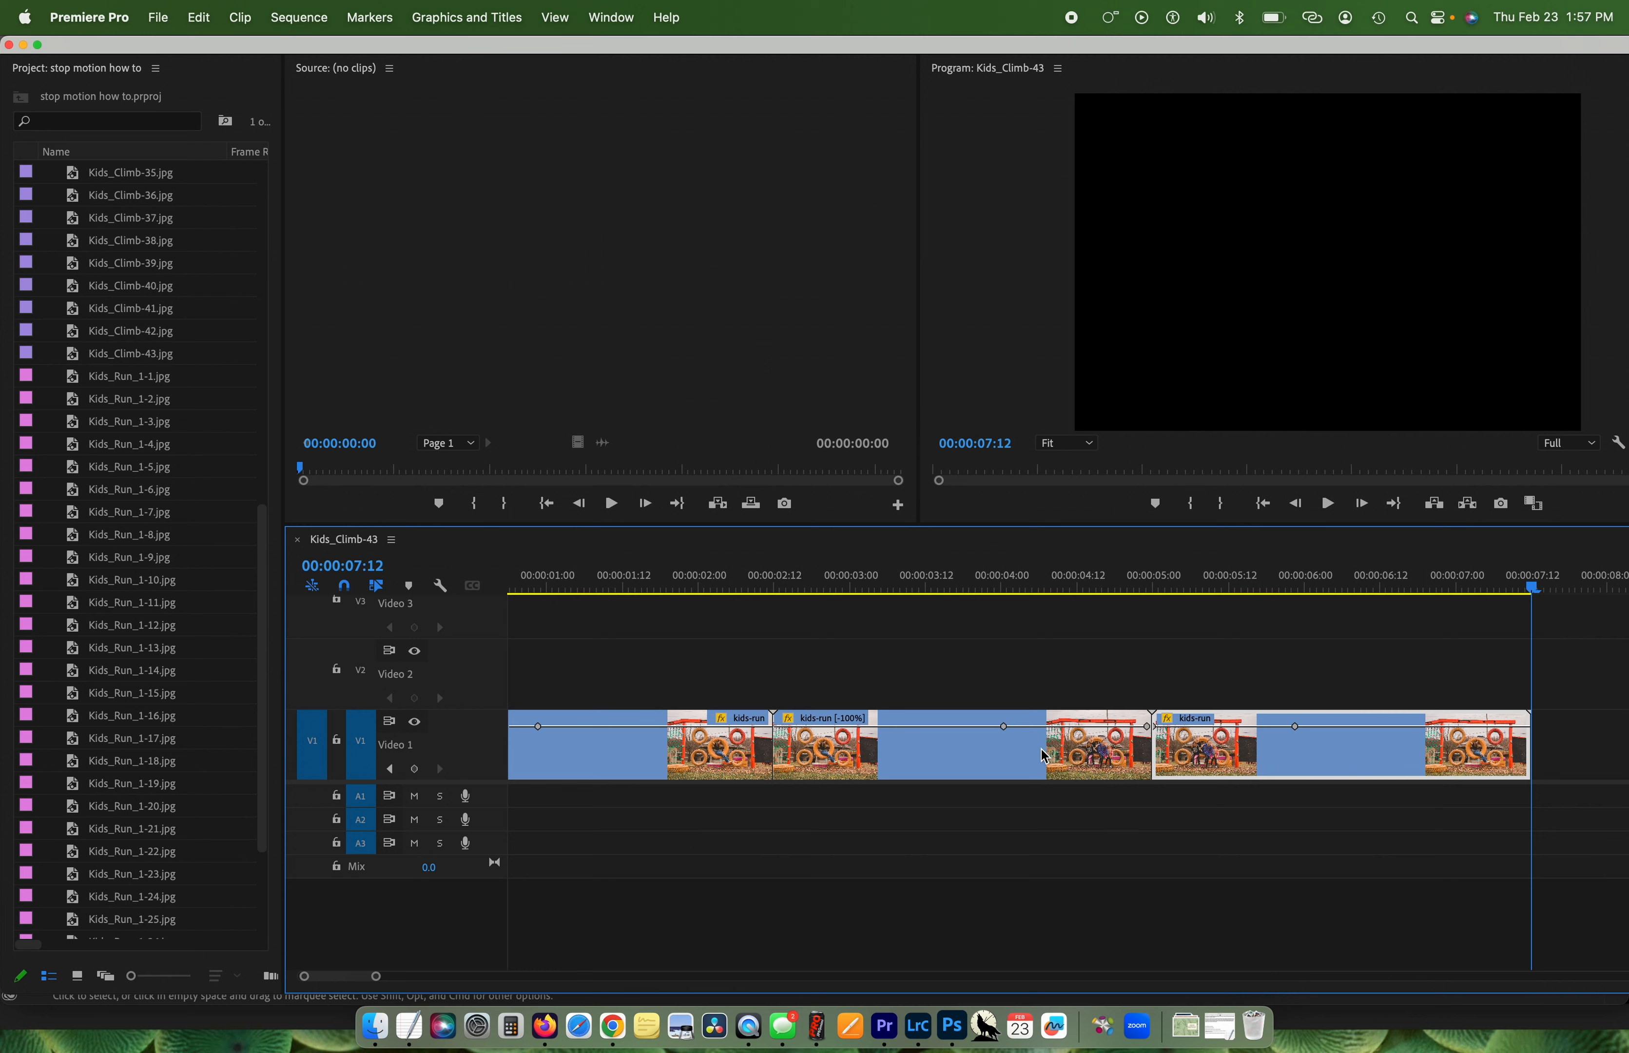
{"action": "left_click", "coordinate": [994, 743]}
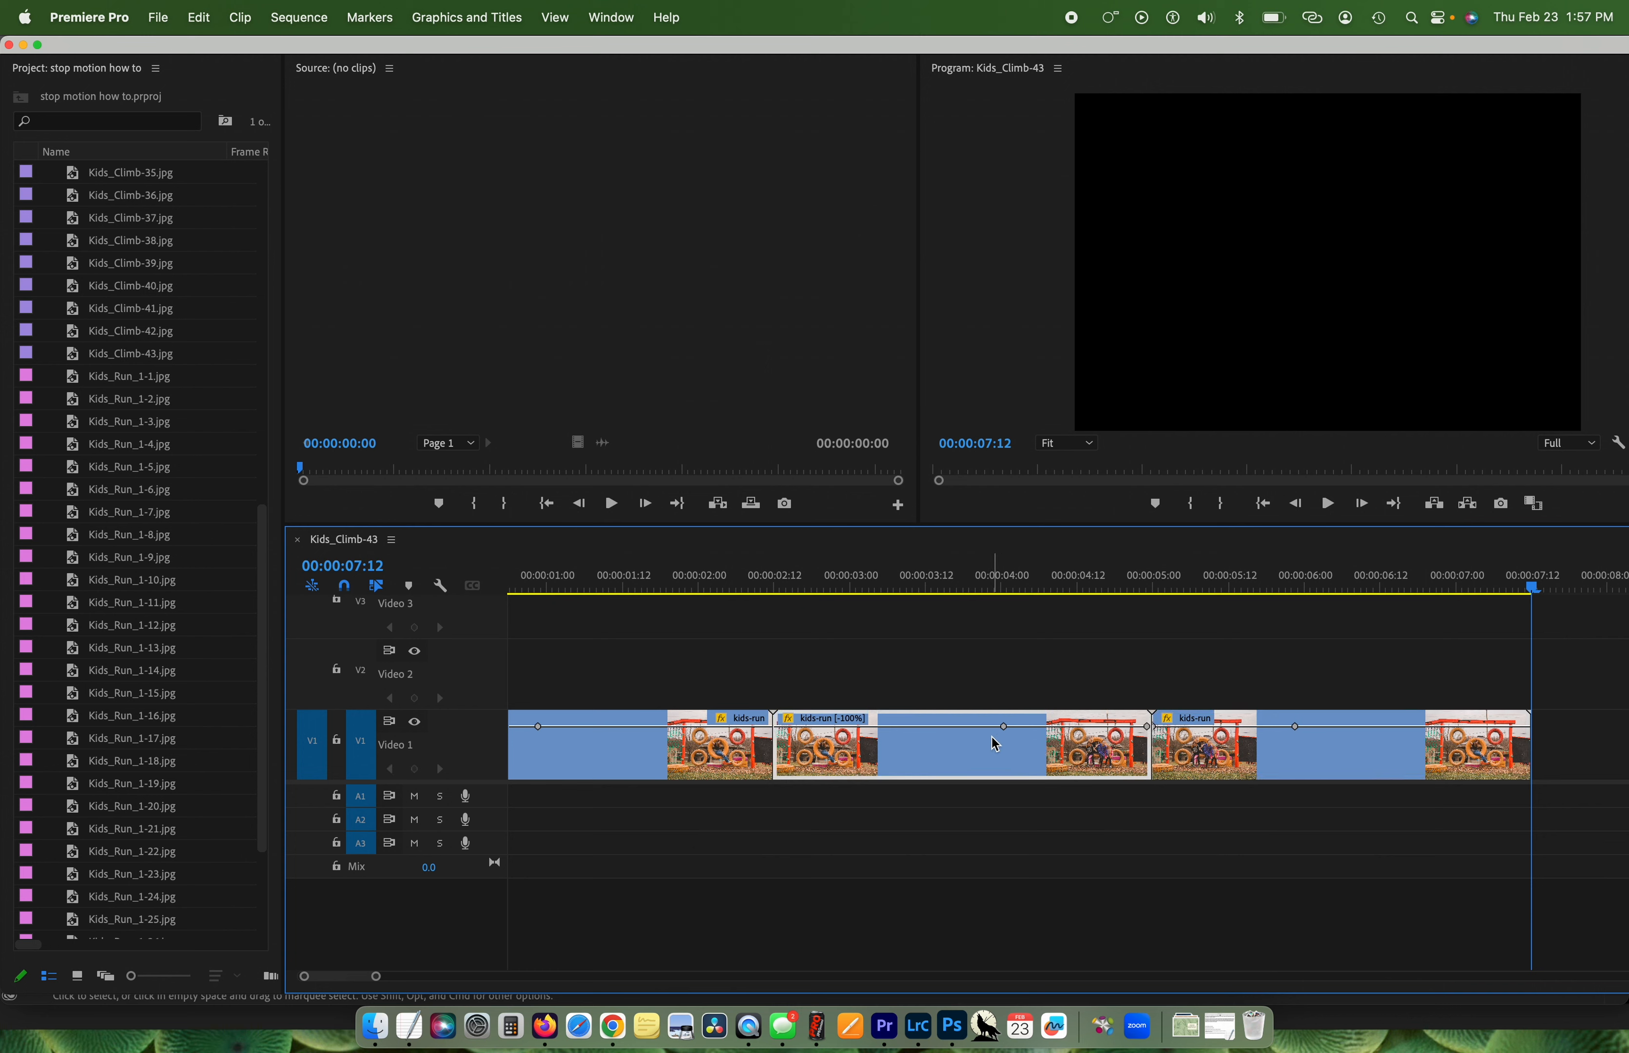
{"action": "left_click", "coordinate": [1489, 767]}
{"action": "key", "text": "super+v"}
{"action": "scroll", "coordinate": [1054, 690], "scroll_direction": "left", "scroll_amount": 10}
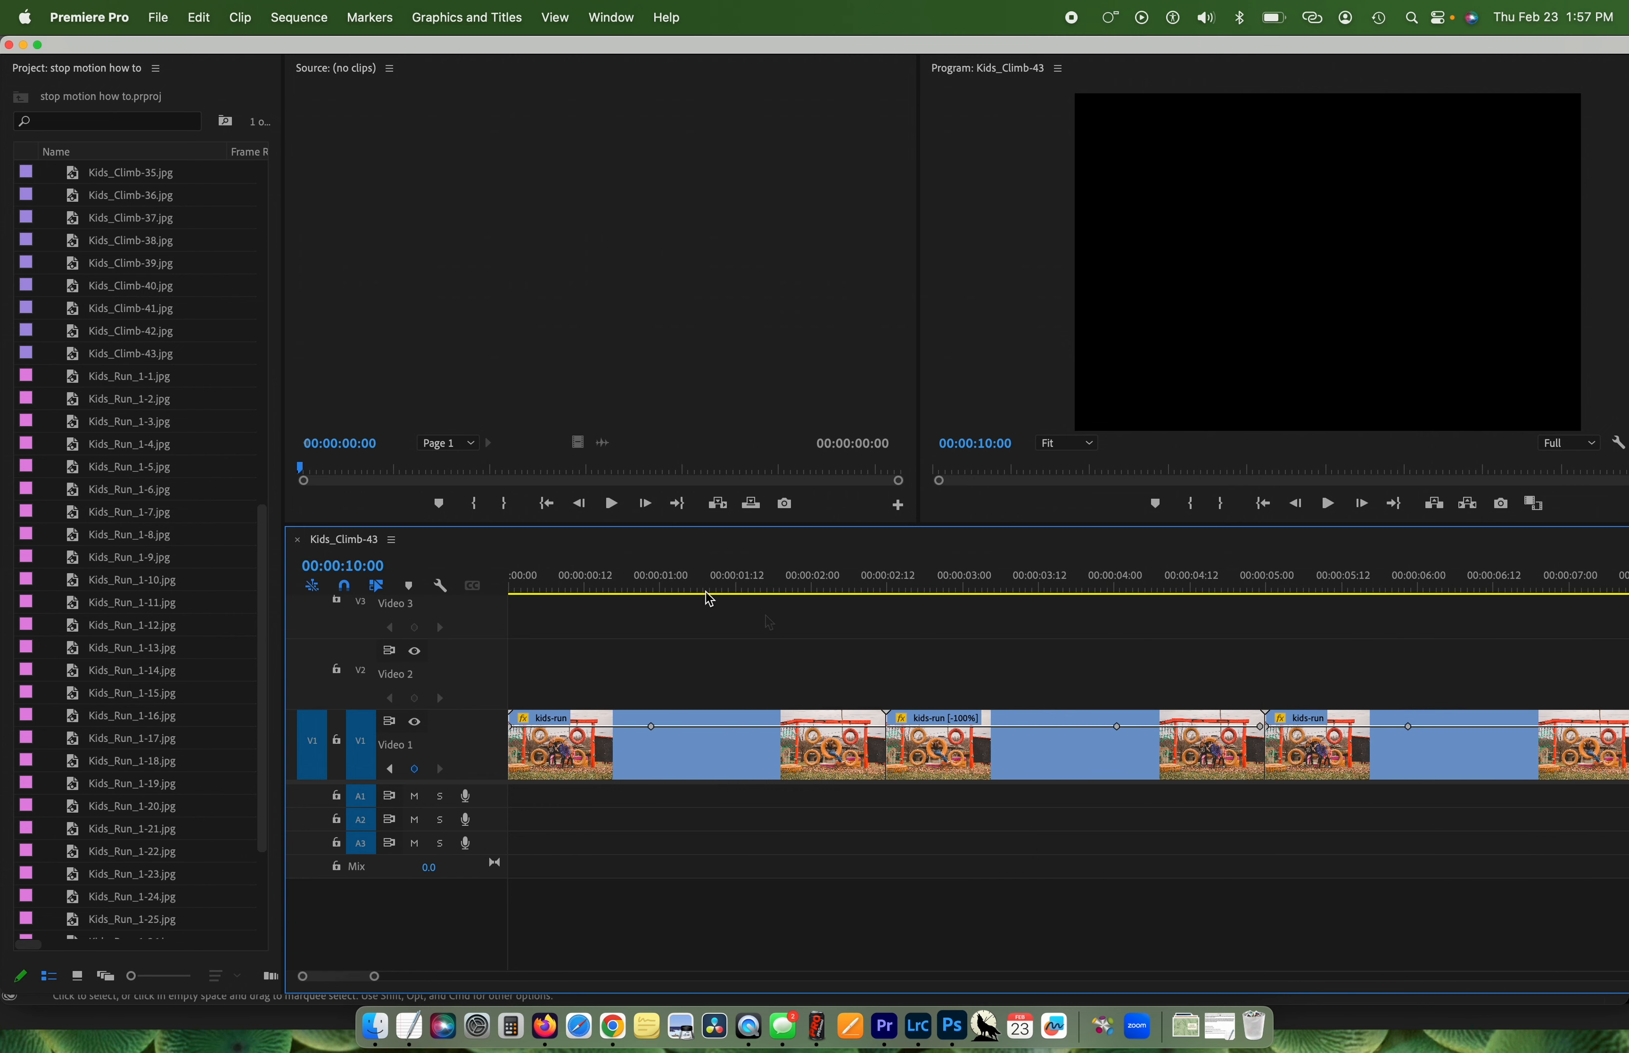
{"action": "left_click_drag", "start_coordinate": [619, 577], "coordinate": [494, 584]}
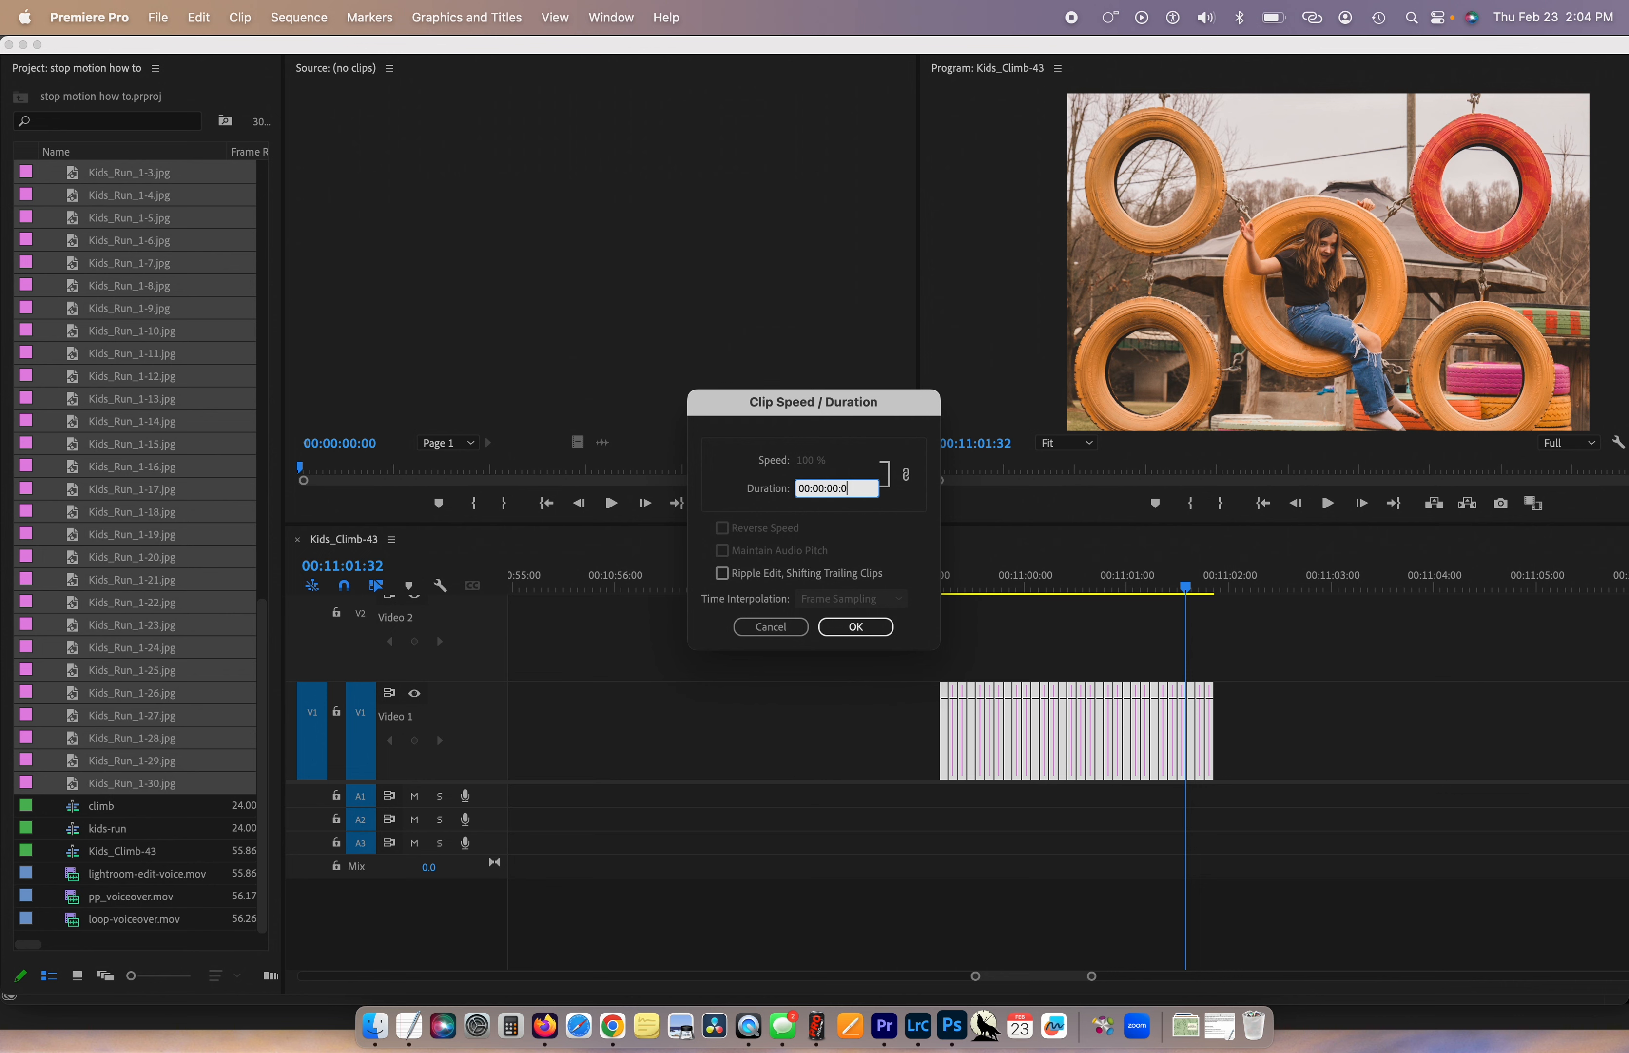
Set the duration of the selected Kids_Run stills on the timeline to 00:00:00:03.
{"action": "type", "text": "3"}
{"action": "left_click", "coordinate": [857, 627]}
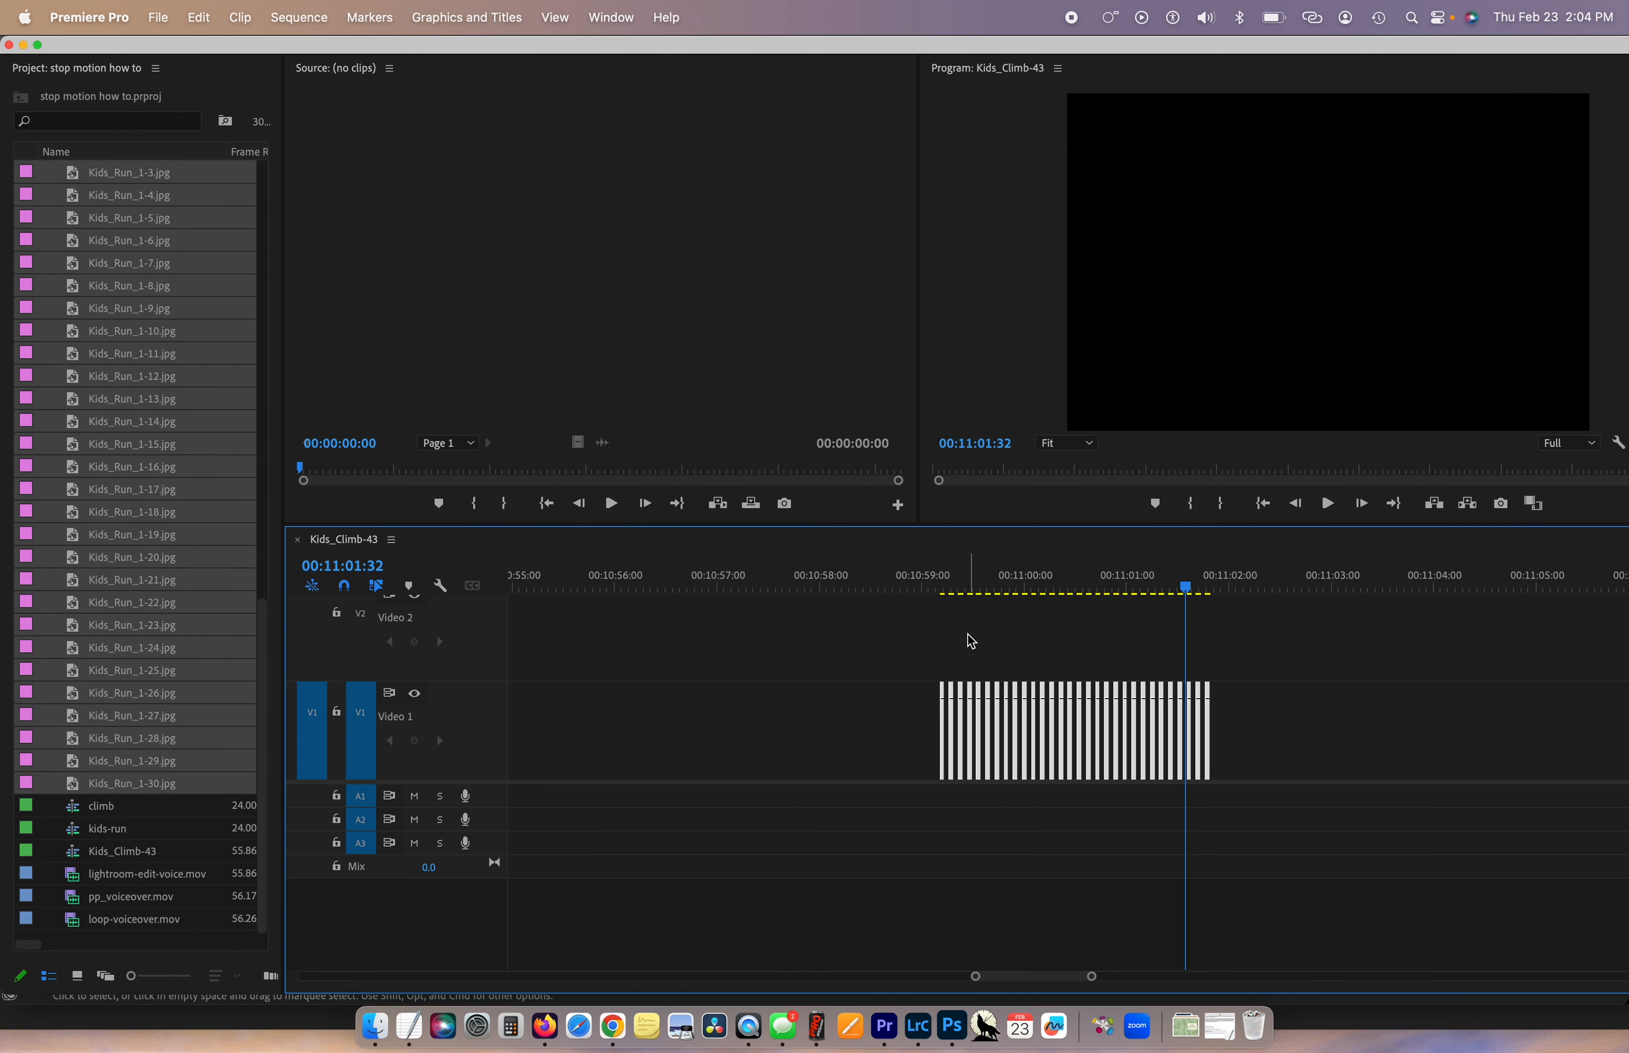
Delete the gaps between the Kids_Run stills on Video 1 one by one so the stills sit end to end.
{"action": "key", "text": "="}
{"action": "key", "text": "="}
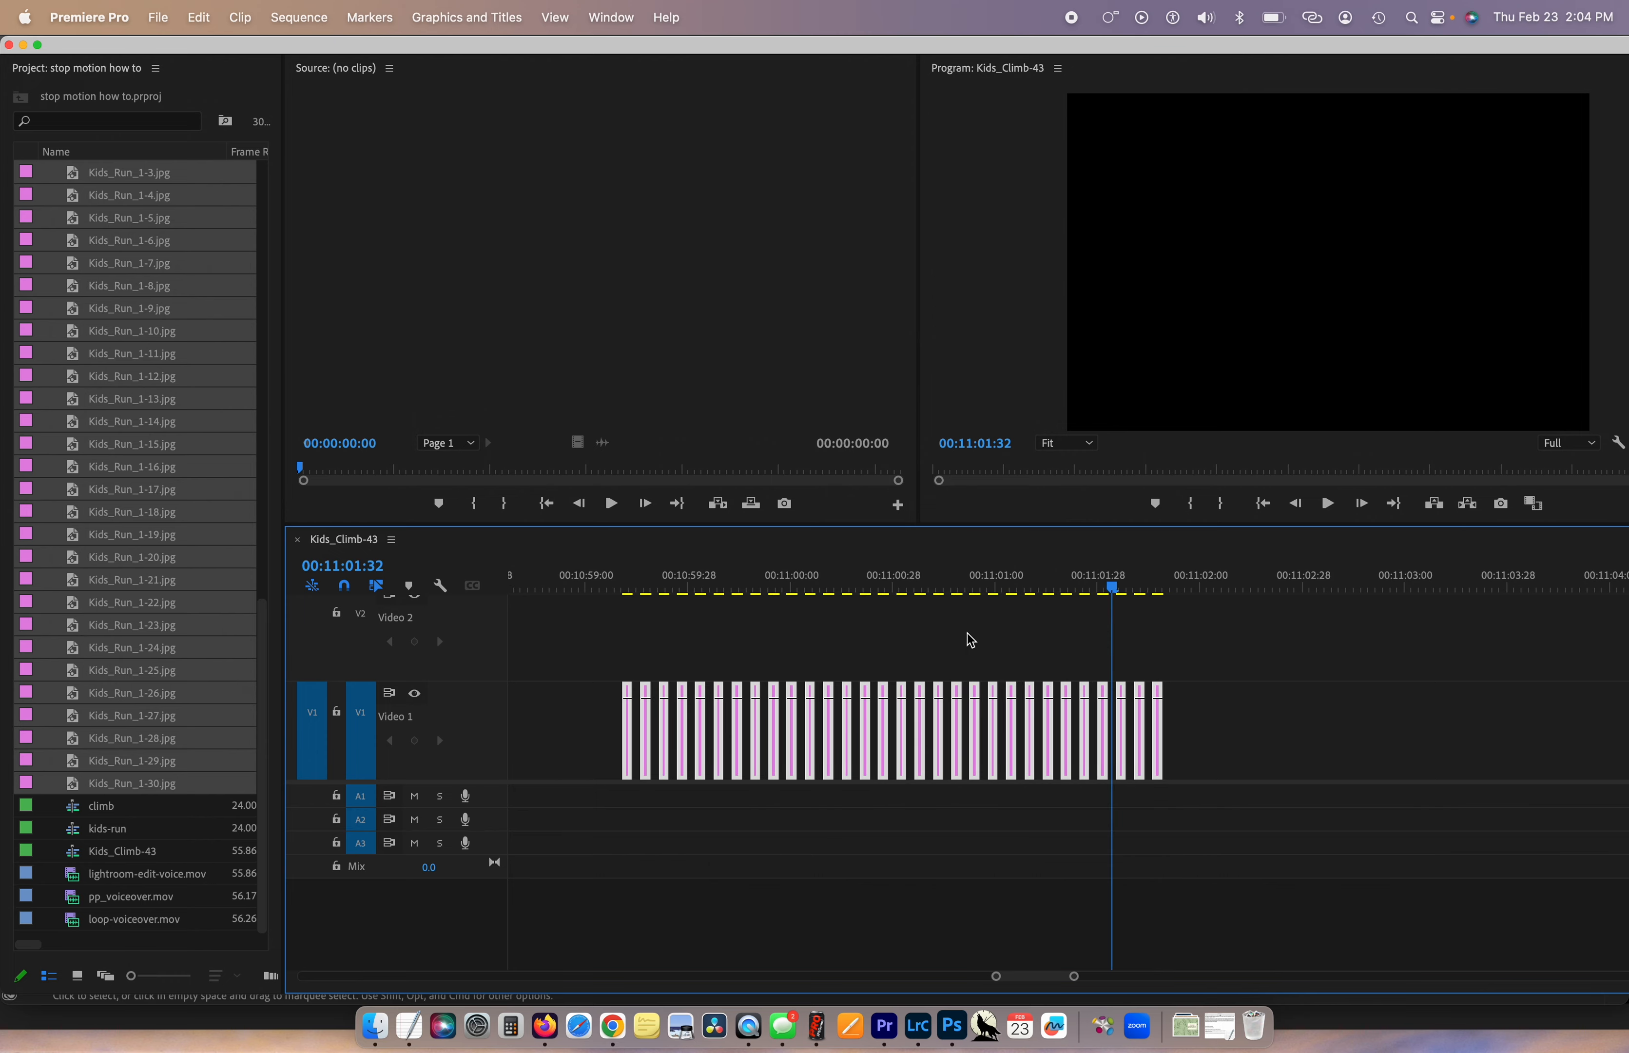
{"action": "scroll", "coordinate": [970, 640], "scroll_direction": "left", "scroll_amount": 10}
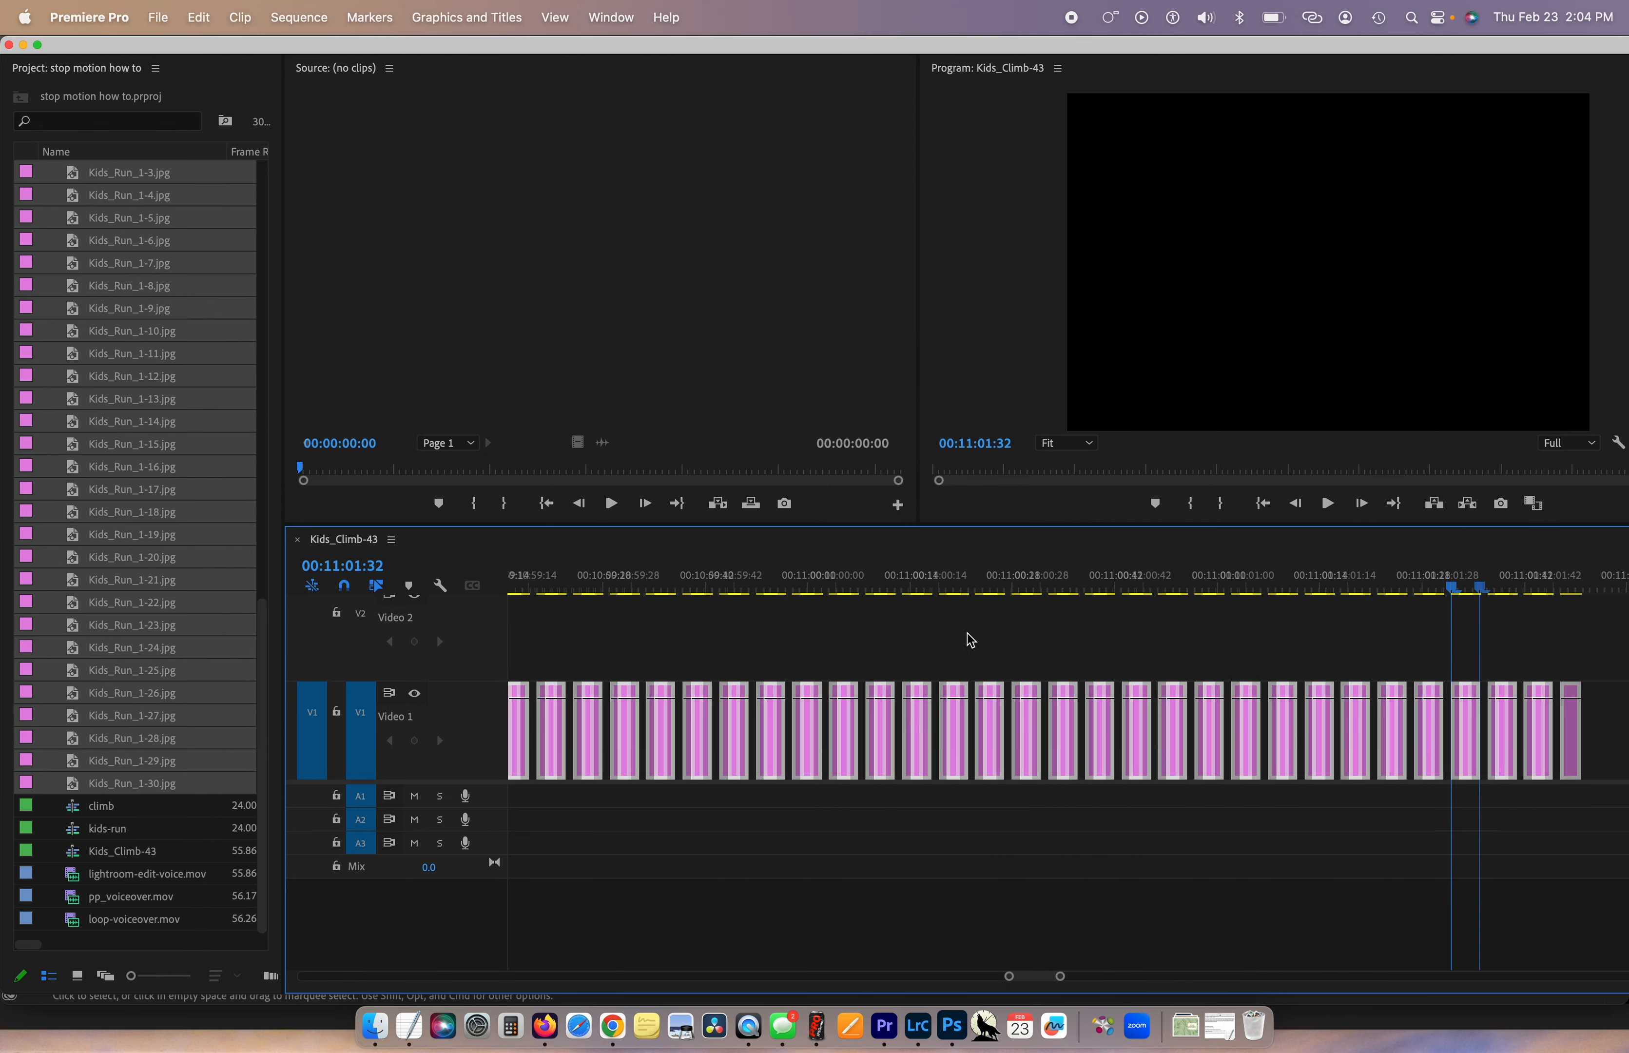
{"action": "left_click", "coordinate": [630, 587]}
{"action": "scroll", "coordinate": [630, 585], "scroll_direction": "right", "scroll_amount": 10}
{"action": "left_click", "coordinate": [605, 586]}
{"action": "scroll", "coordinate": [610, 632], "scroll_direction": "left", "scroll_amount": 10}
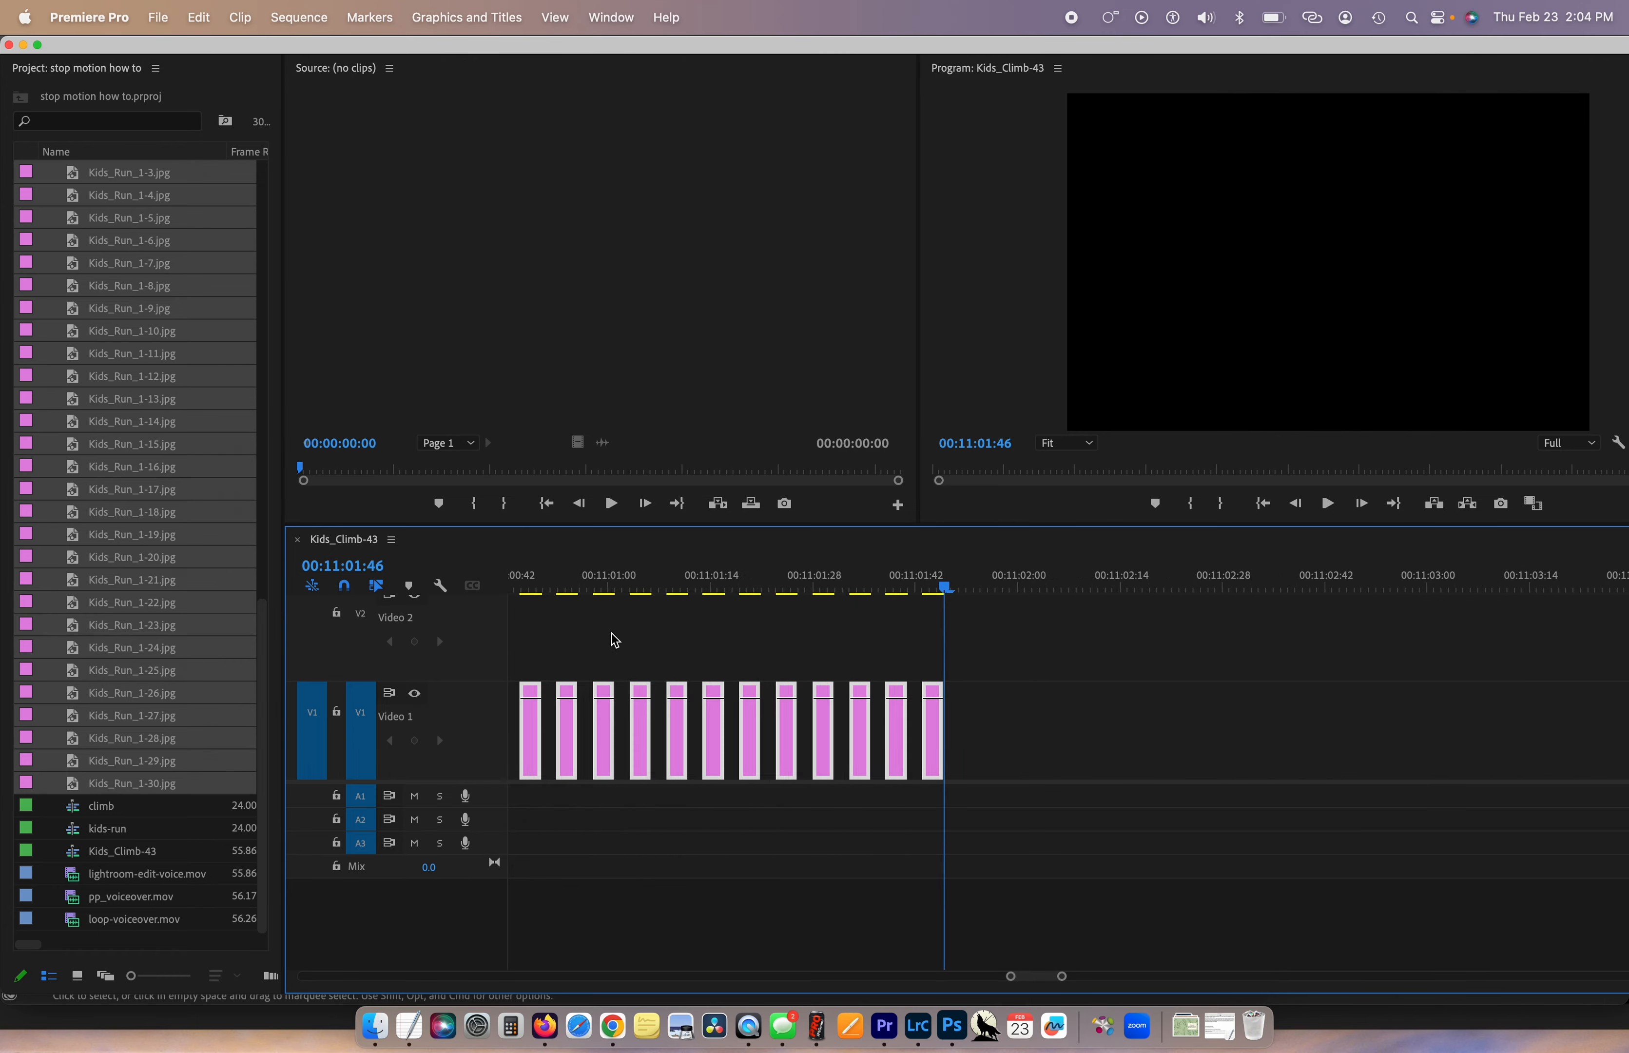
{"action": "scroll", "coordinate": [614, 638], "scroll_direction": "left", "scroll_amount": 5}
{"action": "left_click", "coordinate": [628, 724]}
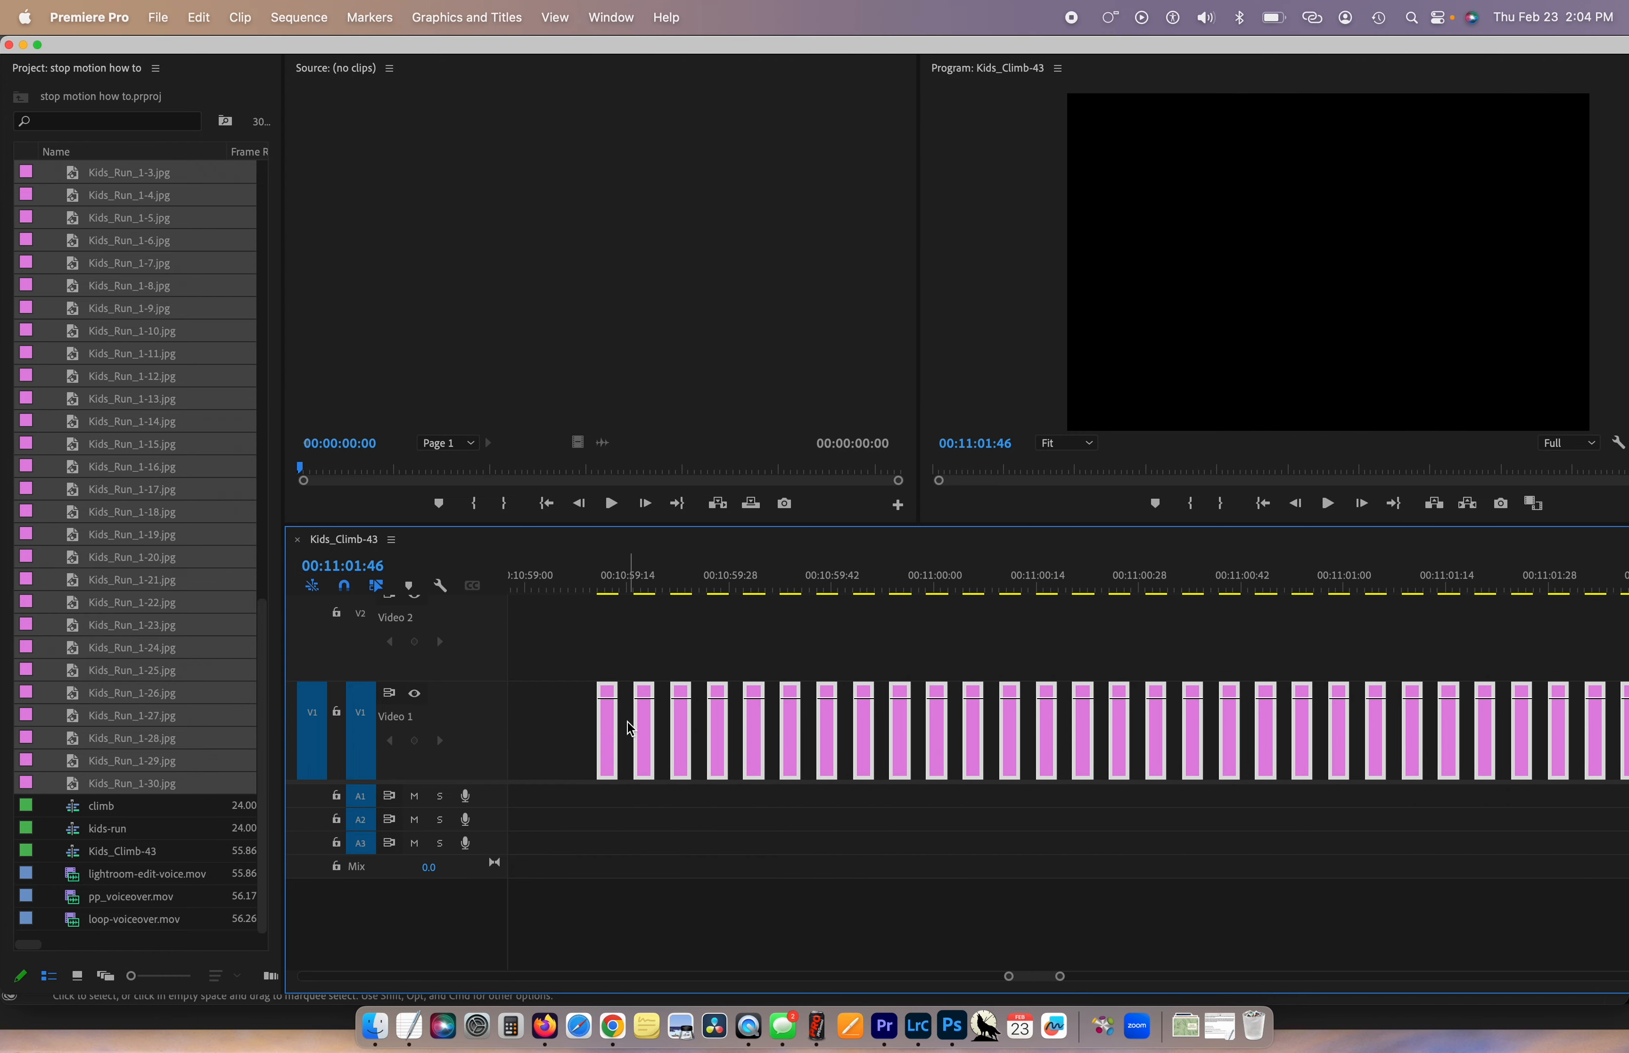
{"action": "key", "text": "Delete"}
{"action": "left_click", "coordinate": [649, 720]}
{"action": "key", "text": "Delete"}
{"action": "left_click", "coordinate": [673, 728]}
{"action": "key", "text": "Delete"}
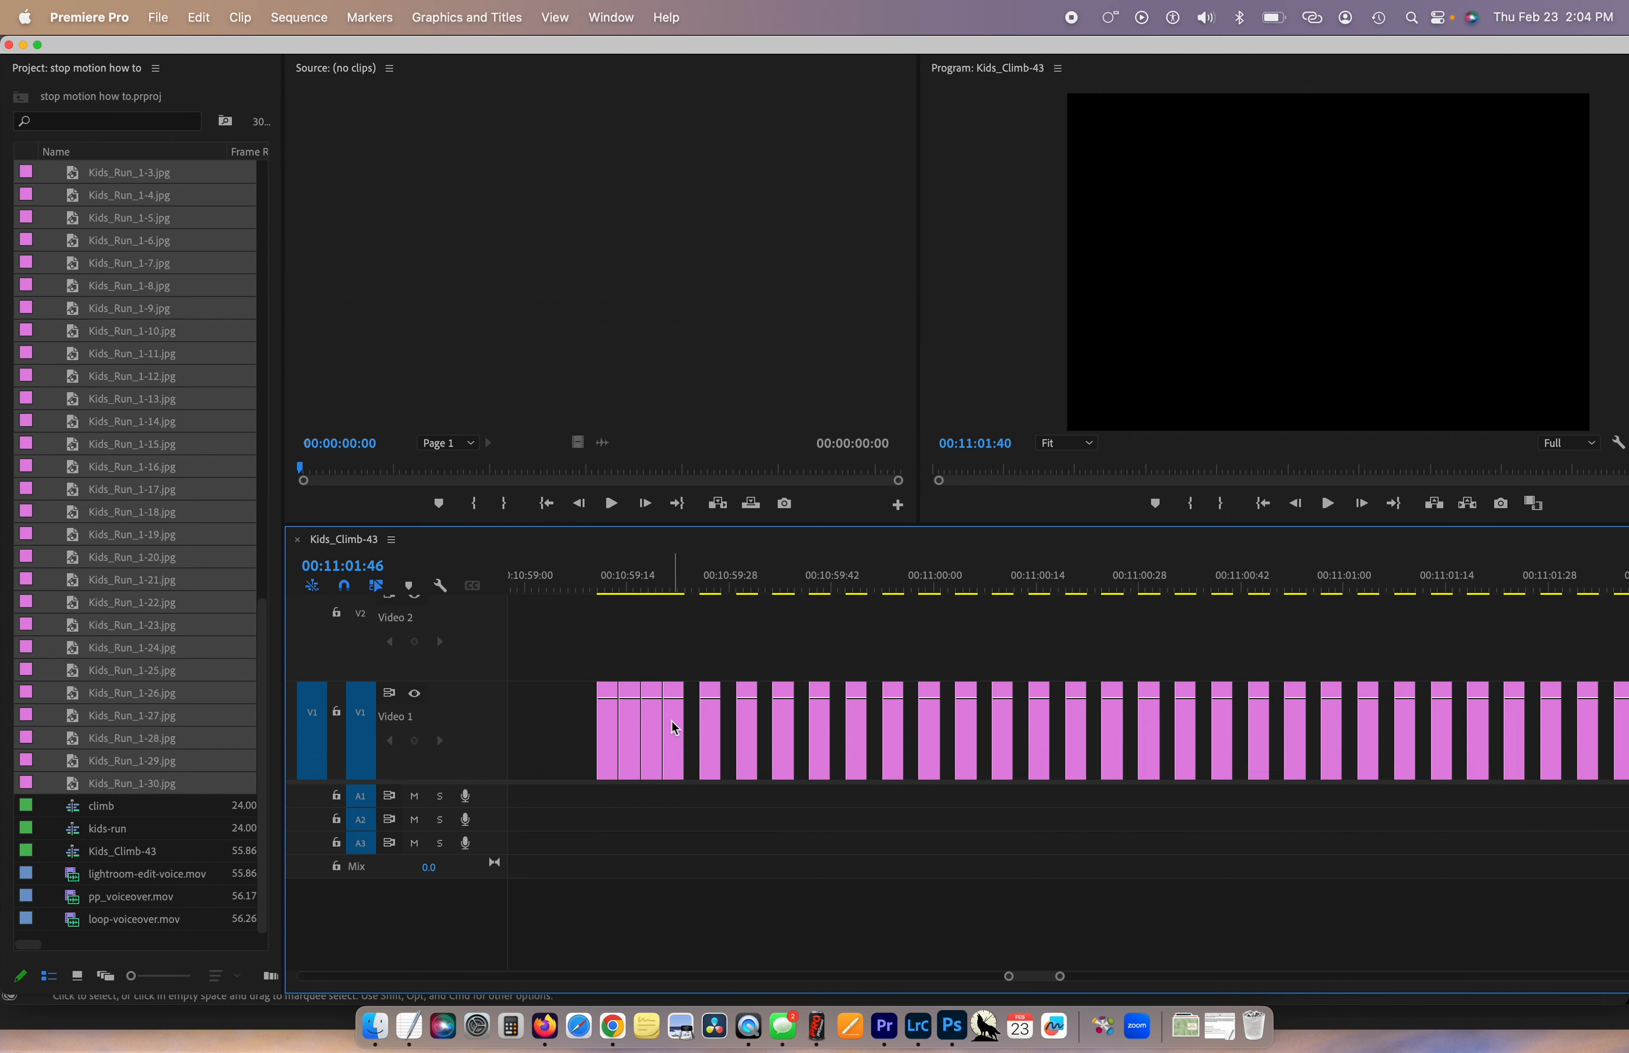
{"action": "left_click", "coordinate": [694, 730]}
{"action": "key", "text": "Delete"}
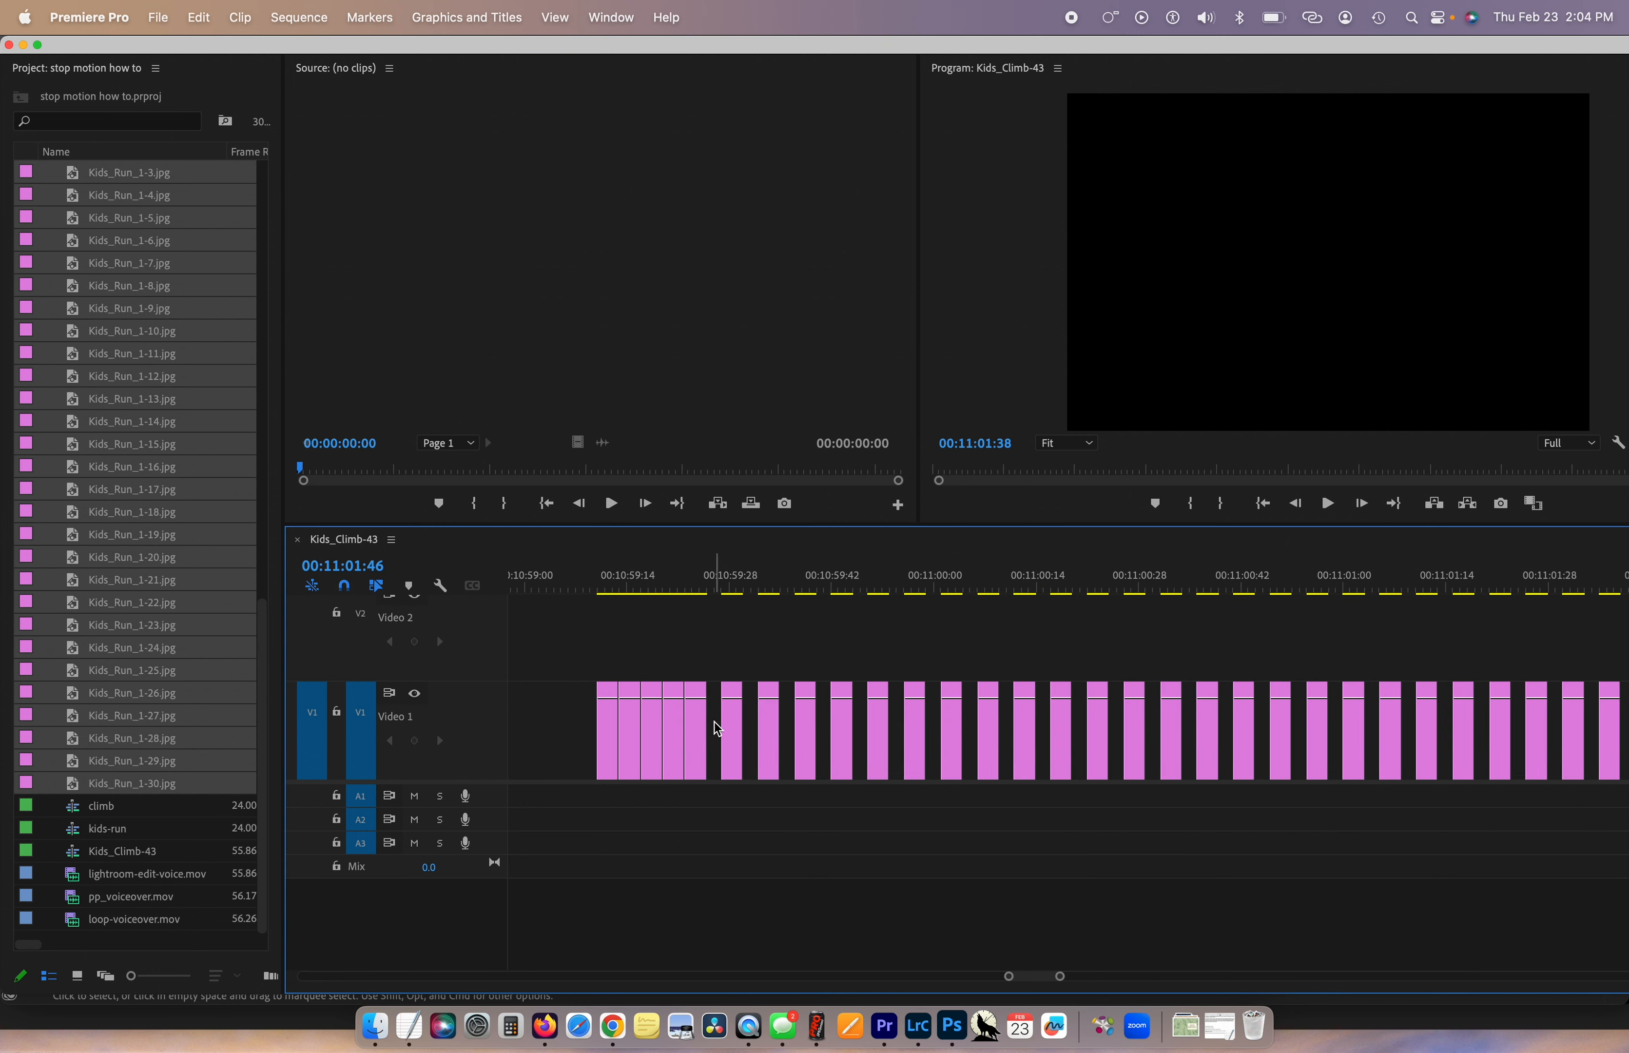
{"action": "left_click", "coordinate": [715, 721]}
{"action": "key", "text": "Delete"}
{"action": "left_click", "coordinate": [738, 723]}
{"action": "key", "text": "Delete"}
{"action": "left_click", "coordinate": [759, 725]}
{"action": "key", "text": "Delete"}
{"action": "left_click", "coordinate": [1065, 738]}
{"action": "key", "text": "Delete"}
{"action": "left_click", "coordinate": [1088, 738]}
{"action": "key", "text": "Delete"}
{"action": "left_click", "coordinate": [1109, 737]}
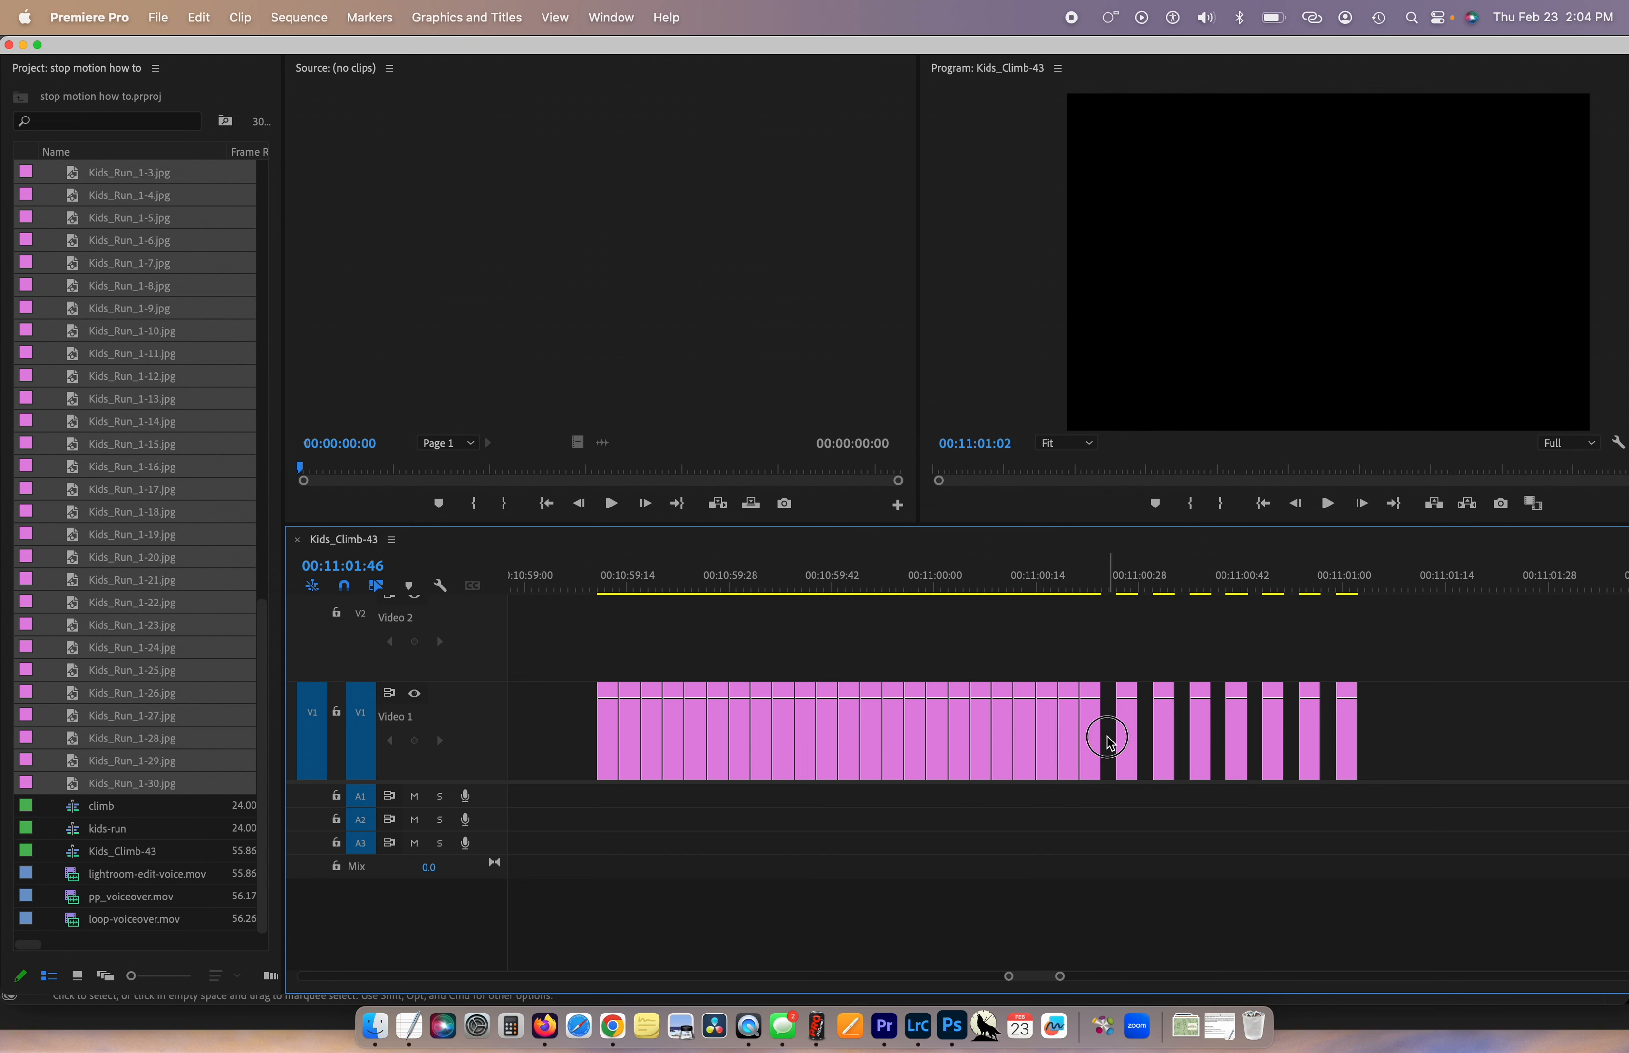
{"action": "key", "text": "Delete"}
{"action": "left_click", "coordinate": [1131, 738]}
{"action": "key", "text": "Delete"}
{"action": "left_click", "coordinate": [1153, 738]}
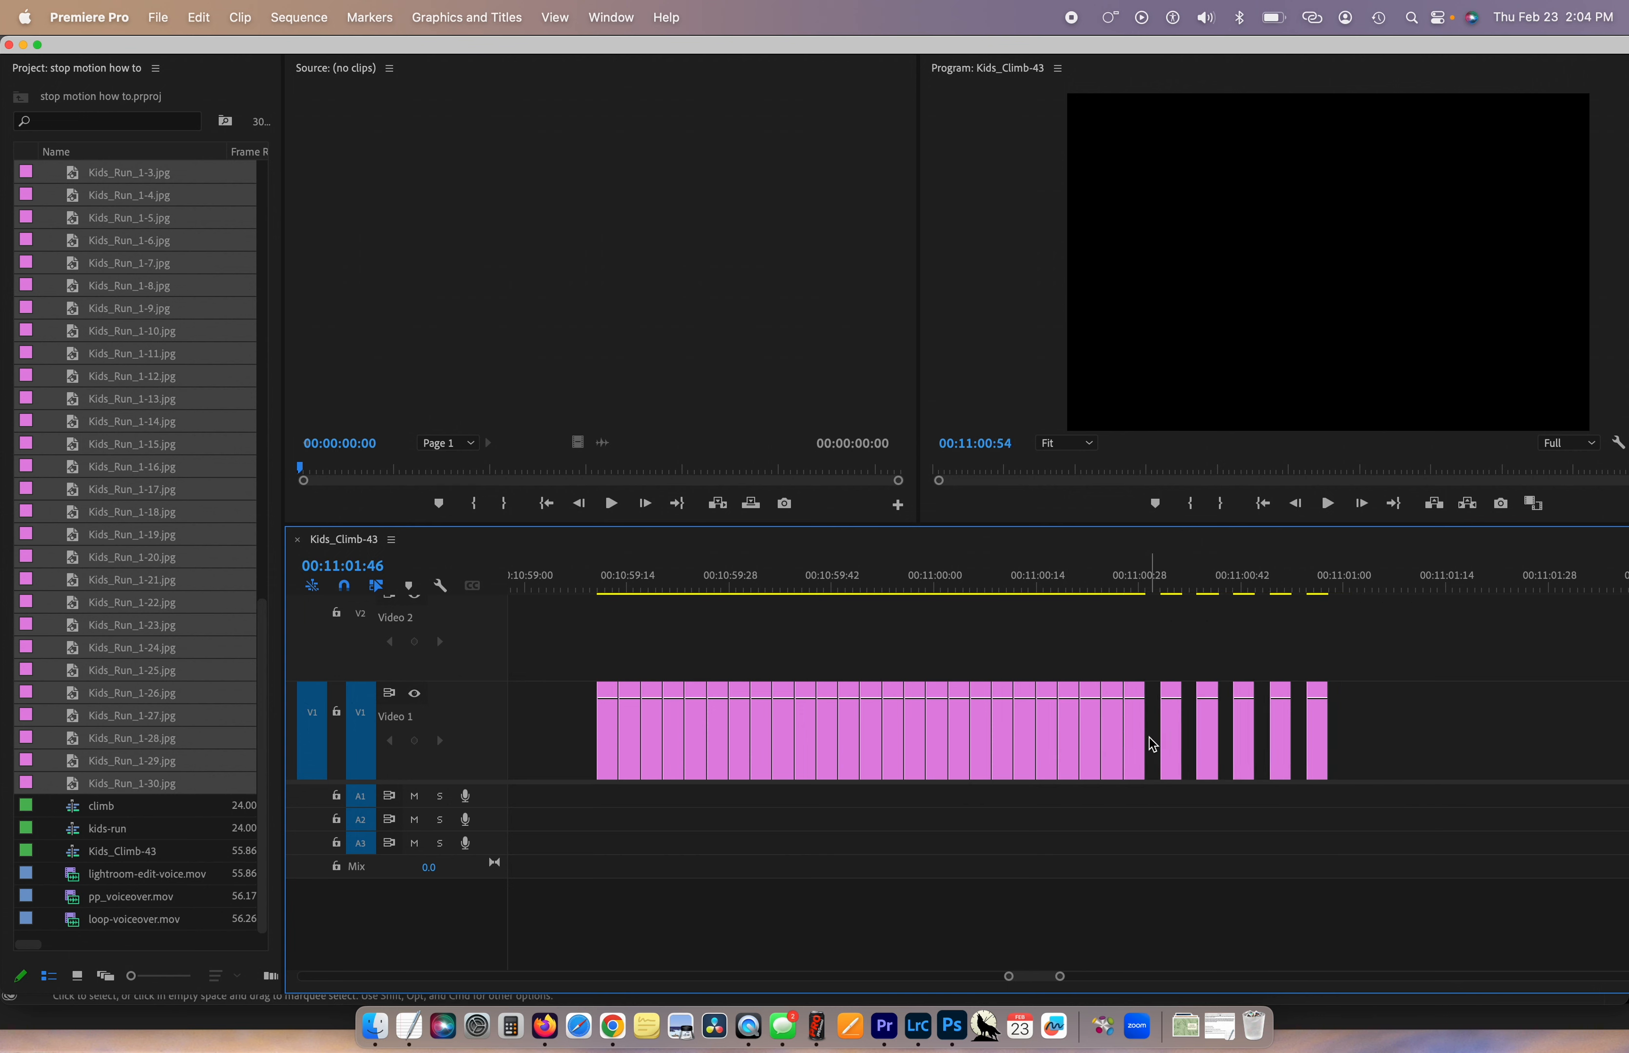